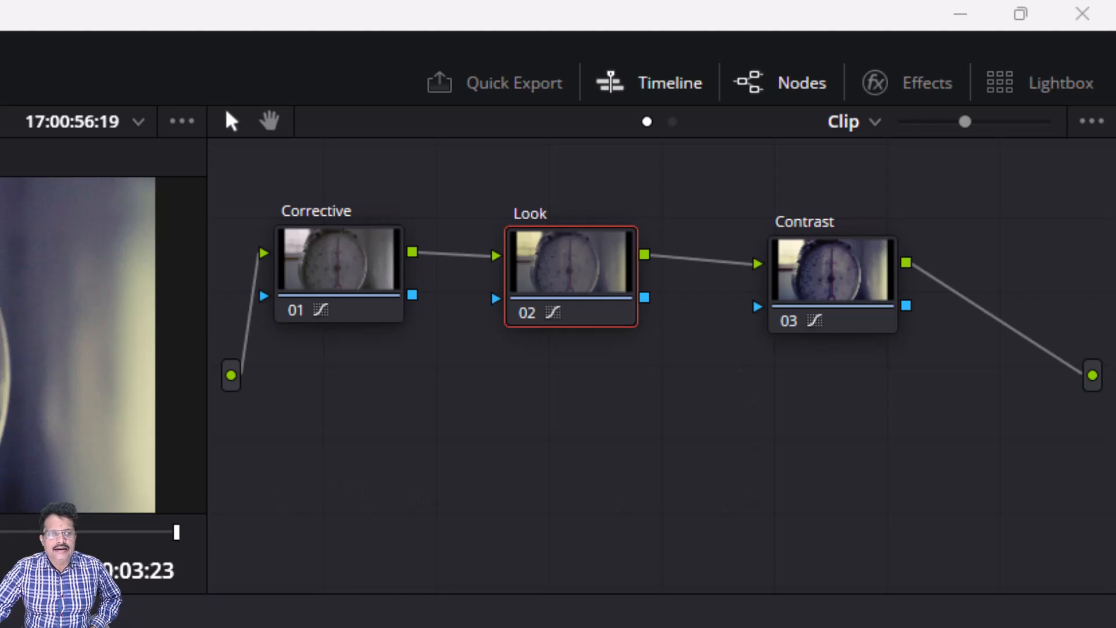
# Add a serial node directly after the Corrective node.
pyautogui.click(832, 266)
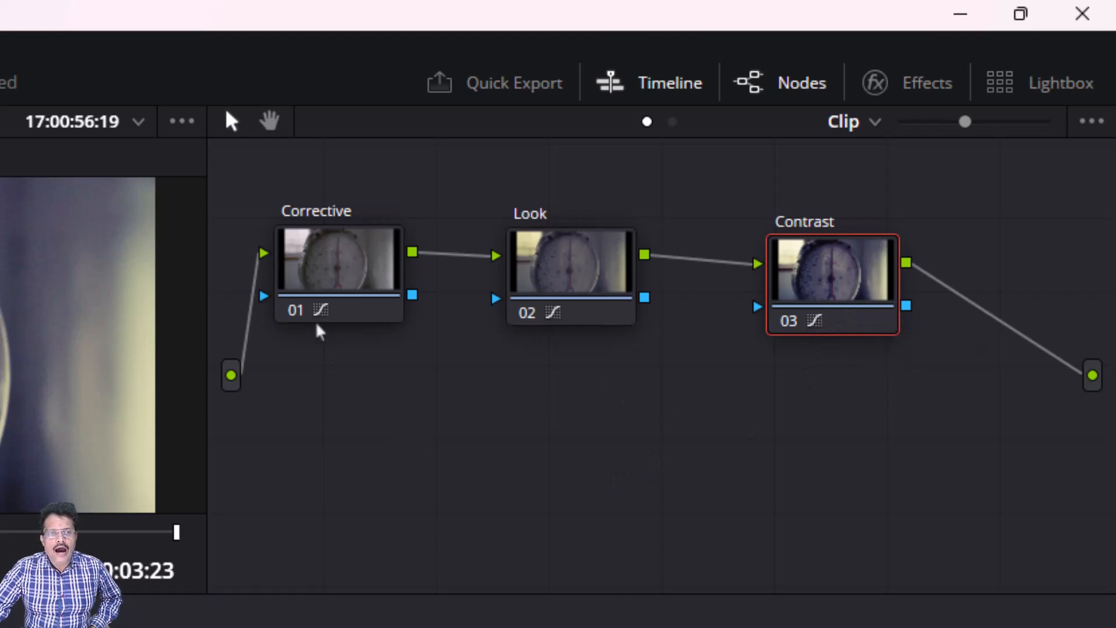
pyautogui.click(323, 256)
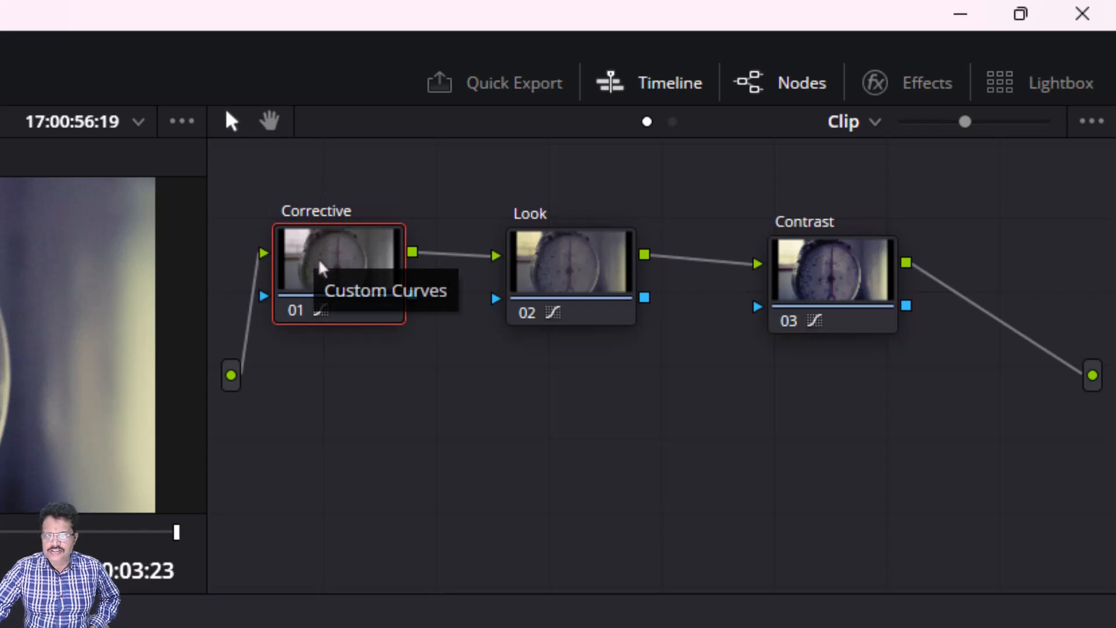
pyautogui.rightClick(321, 269)
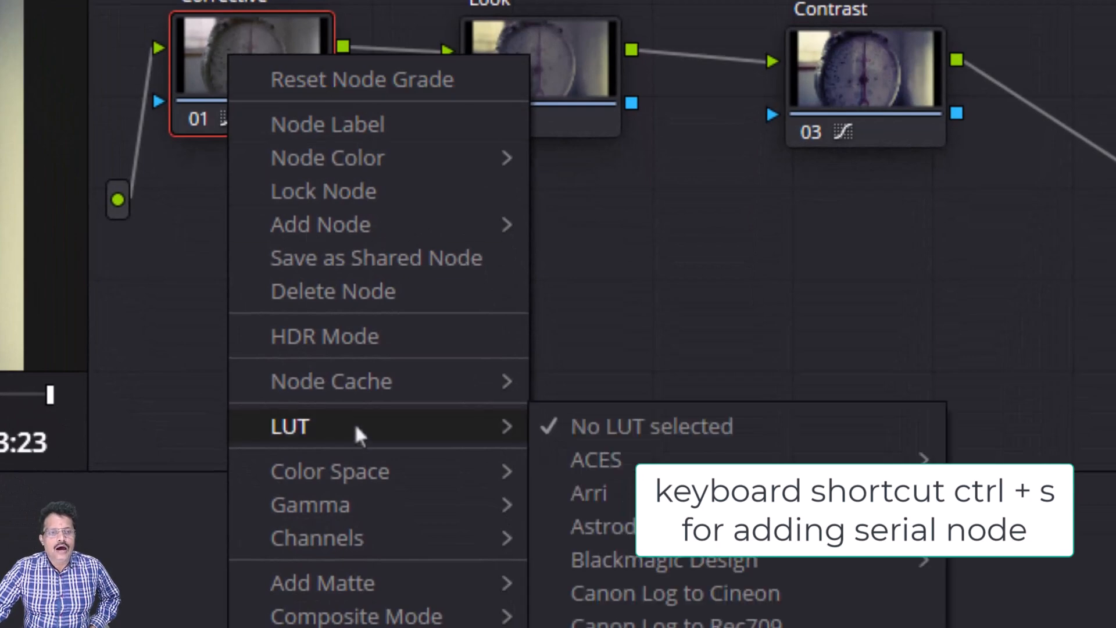
pyautogui.moveTo(430, 230)
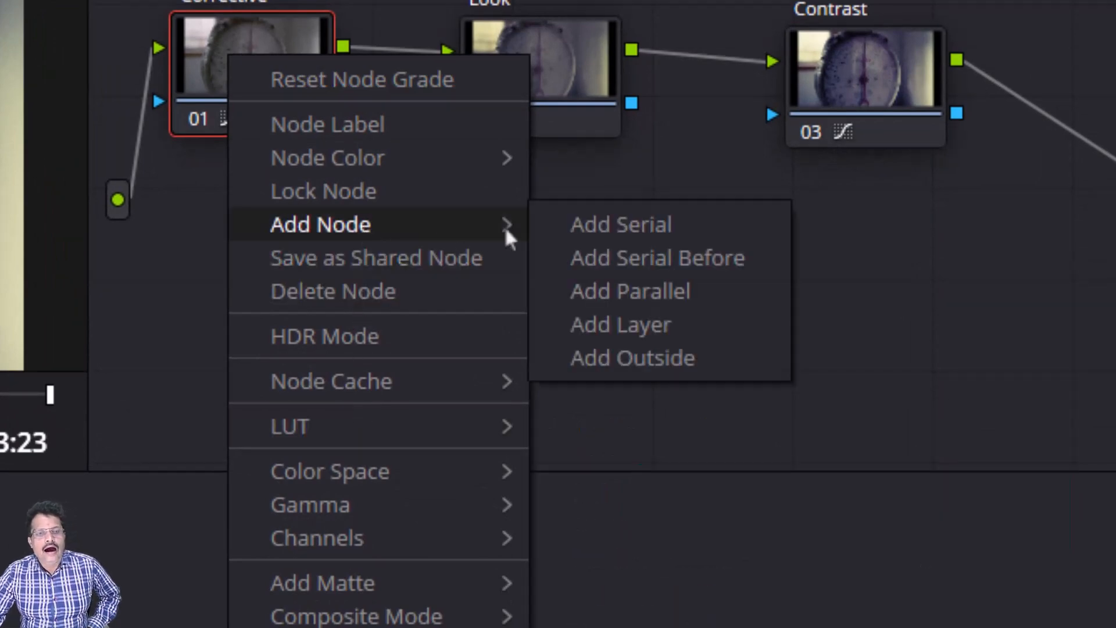
pyautogui.click(580, 229)
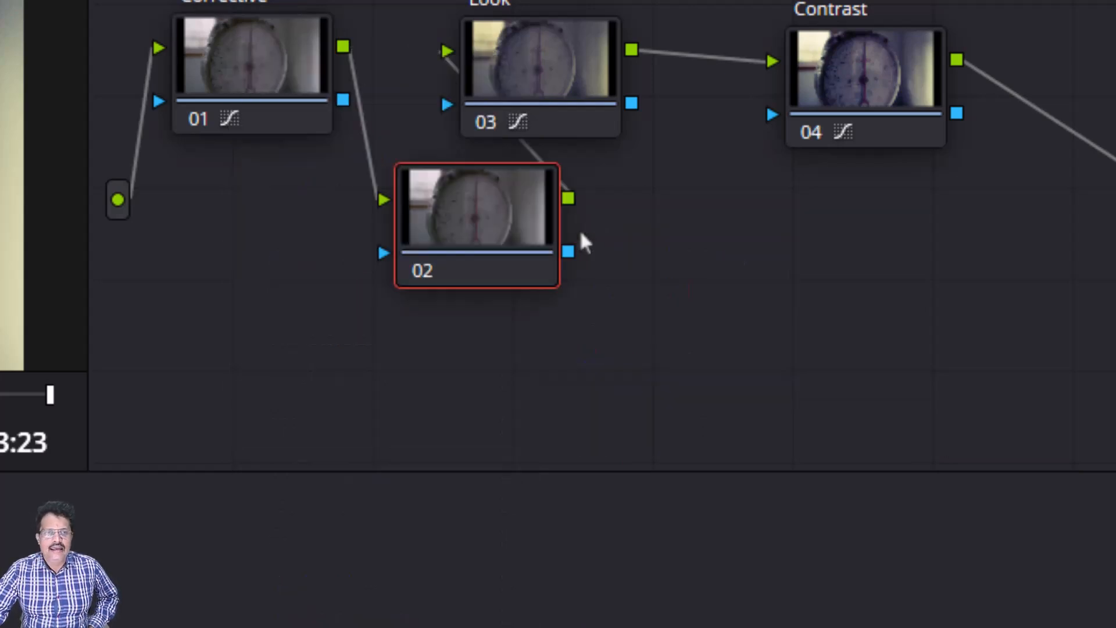
# Rearrange the node graph so the new node 02 sits in line between the Corrective and Look nodes.
pyautogui.moveTo(845, 15); pyautogui.dragTo(937, 12)
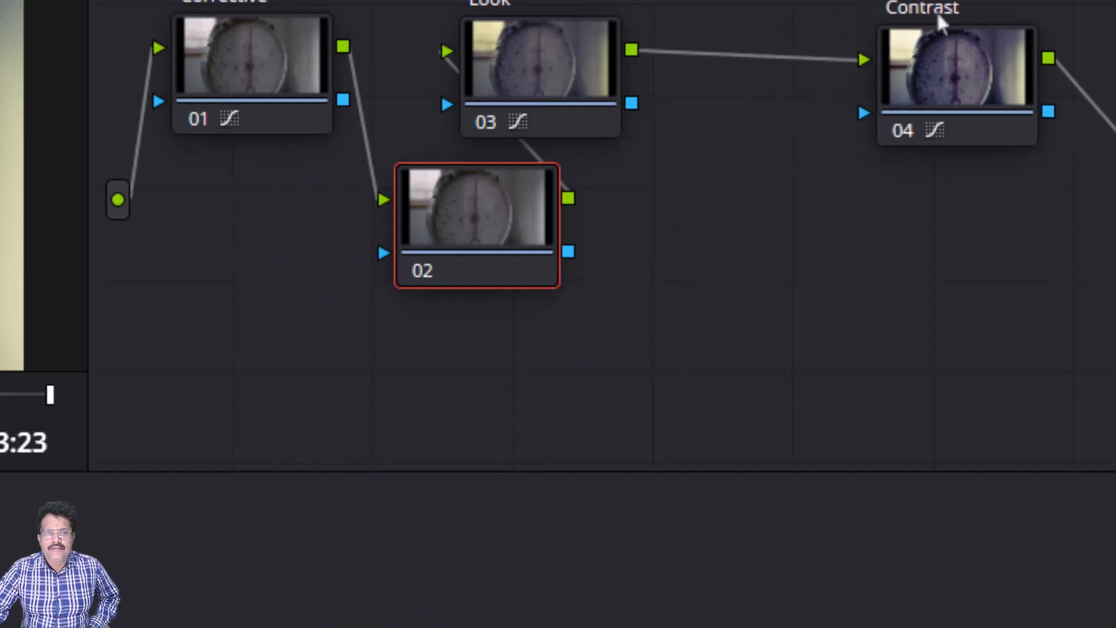
pyautogui.moveTo(540, 12); pyautogui.dragTo(610, 21)
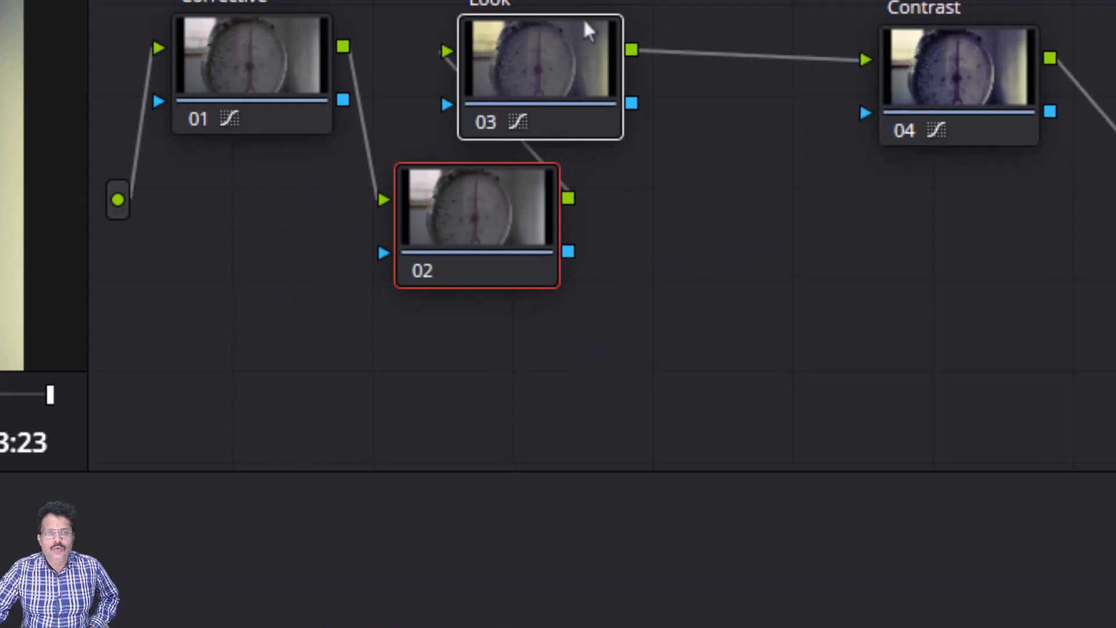
pyautogui.moveTo(530, 5); pyautogui.dragTo(639, 26)
pyautogui.moveTo(515, 42); pyautogui.dragTo(692, 46)
pyautogui.moveTo(467, 192); pyautogui.dragTo(476, 53)
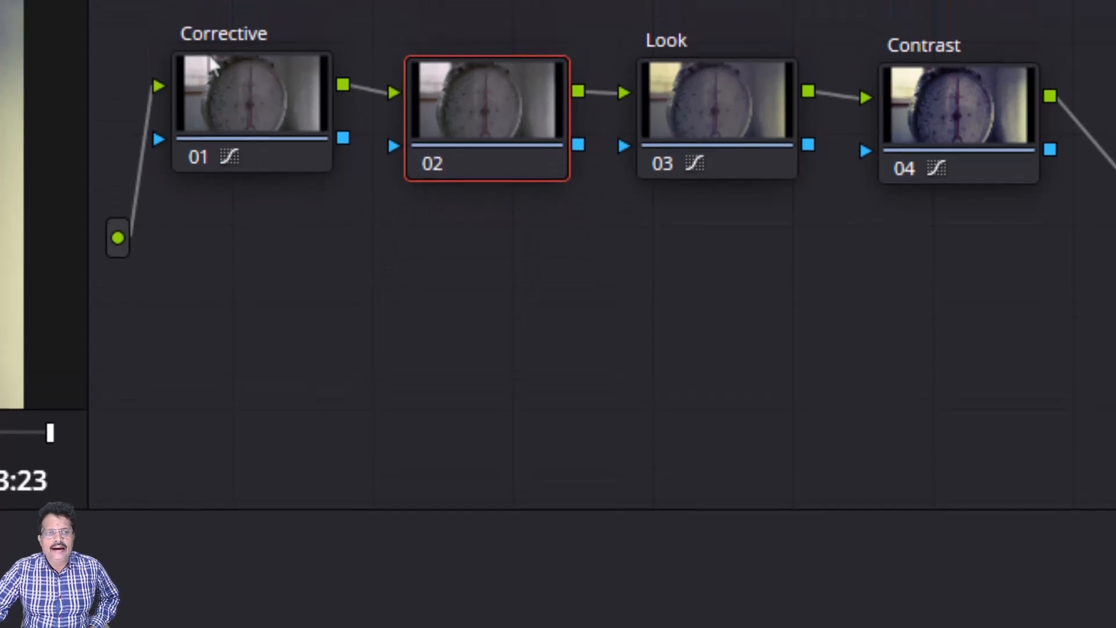
# Label node 02 as Scales.
pyautogui.rightClick(462, 148)
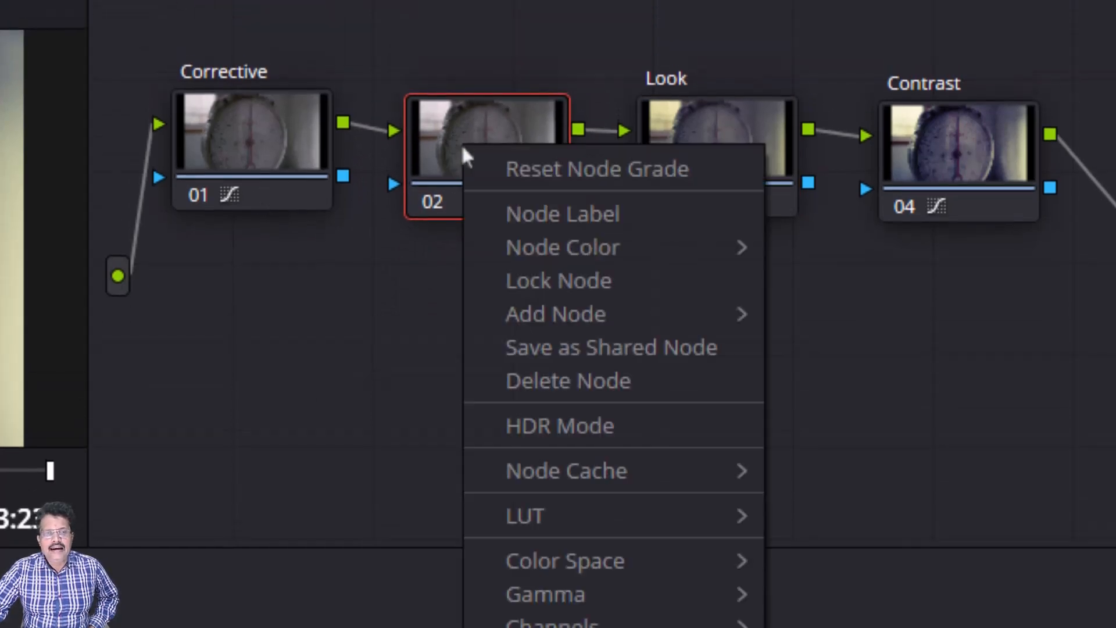
pyautogui.click(511, 213)
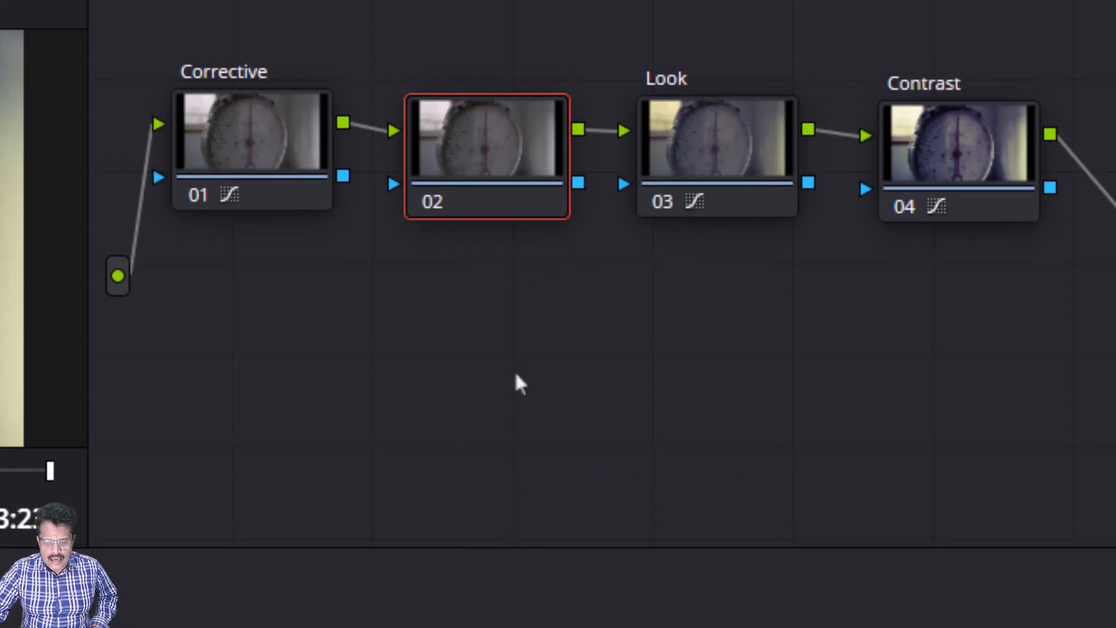
pyautogui.write('Scales')
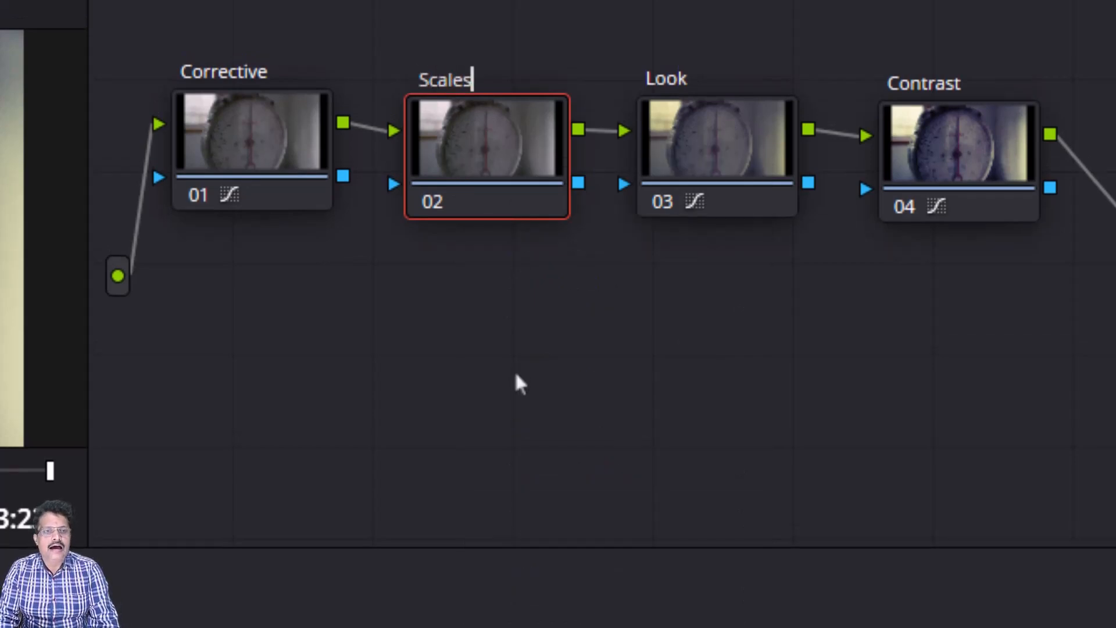
pyautogui.press('Return')
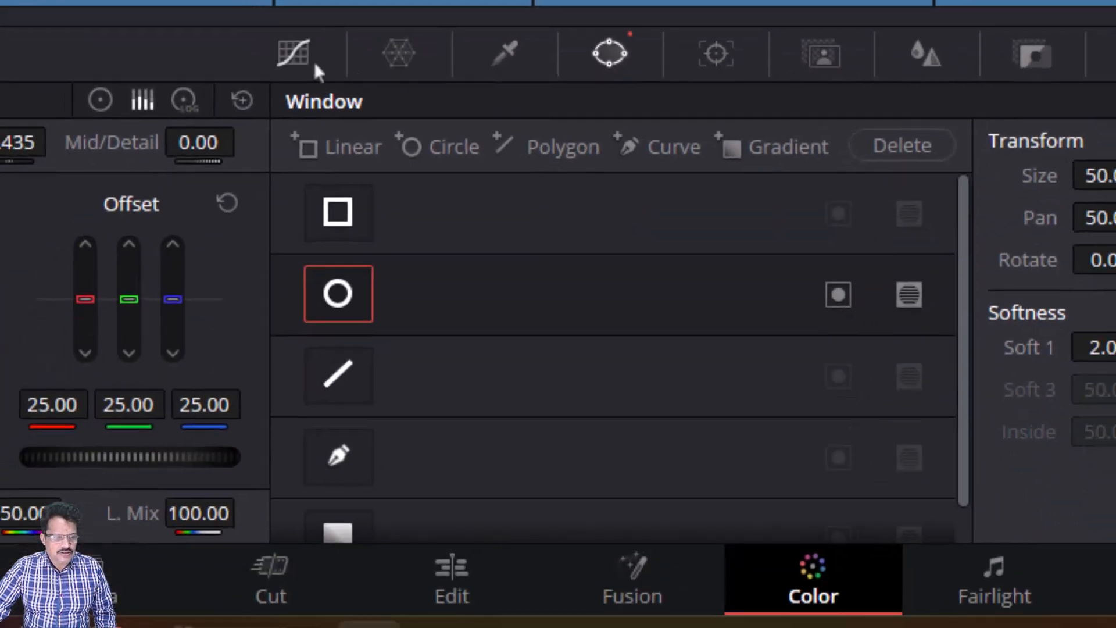
# Enable a circle power window on the Scales node.
pyautogui.click(312, 62)
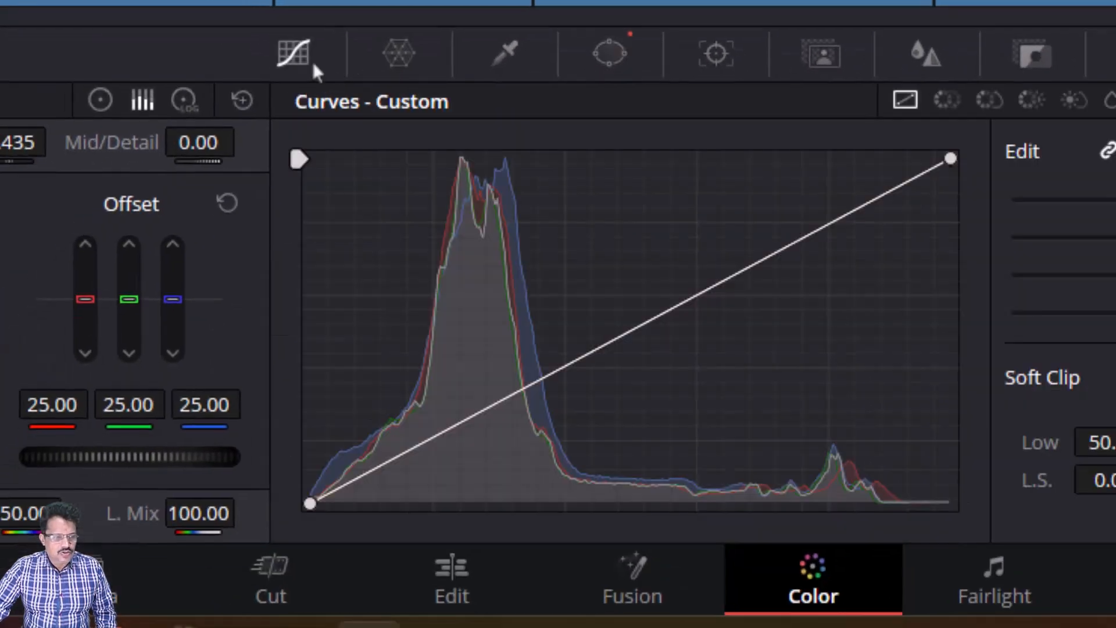
pyautogui.click(398, 52)
pyautogui.click(488, 55)
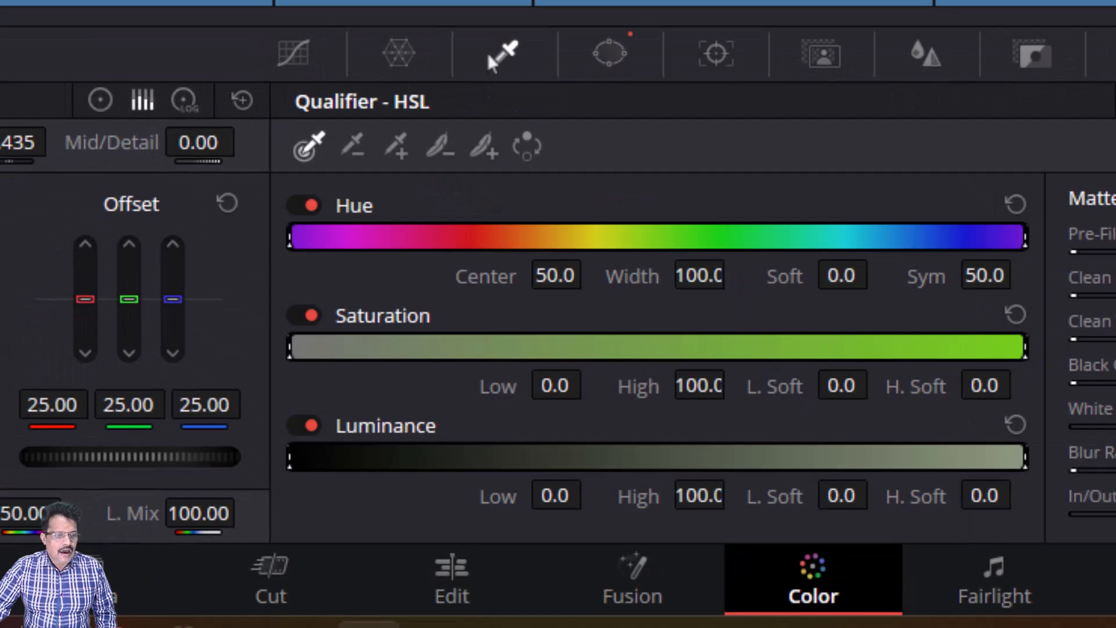
pyautogui.click(627, 63)
pyautogui.click(332, 318)
pyautogui.click(332, 318)
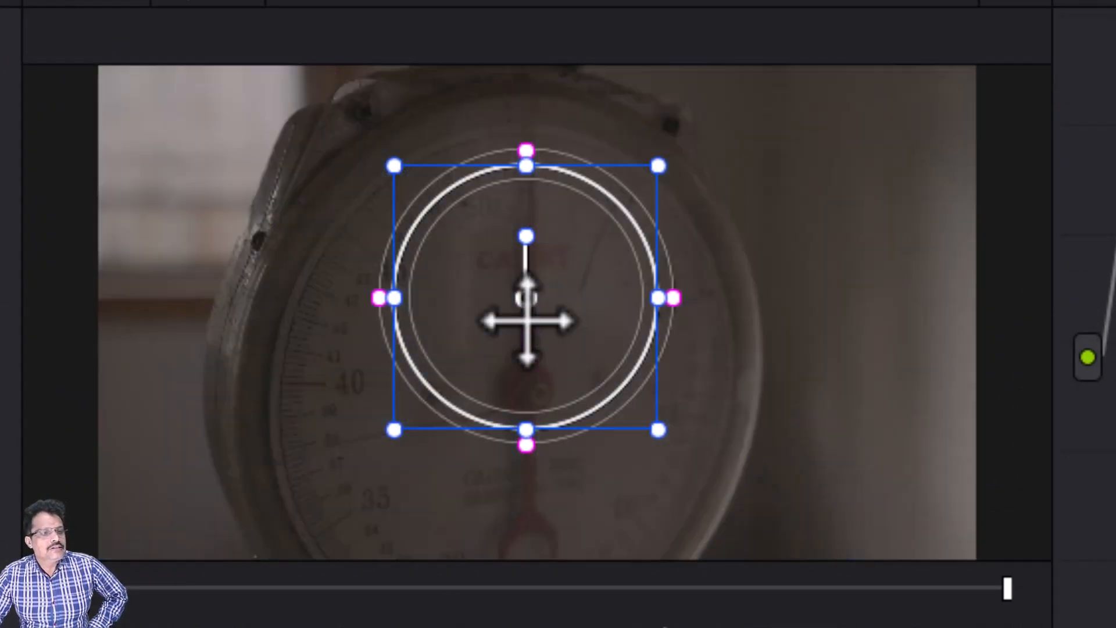
# Stretch the circle window vertically into a tall oval and move it over the middle of the scale's dial.
pyautogui.moveTo(540, 340); pyautogui.dragTo(527, 290)
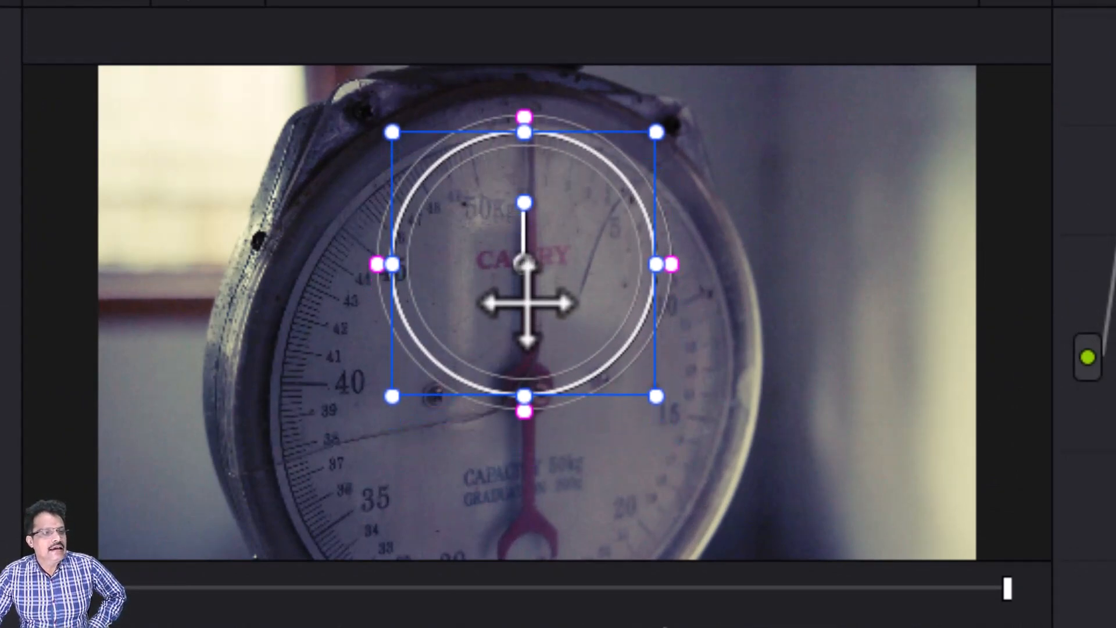
pyautogui.moveTo(526, 302); pyautogui.dragTo(526, 298)
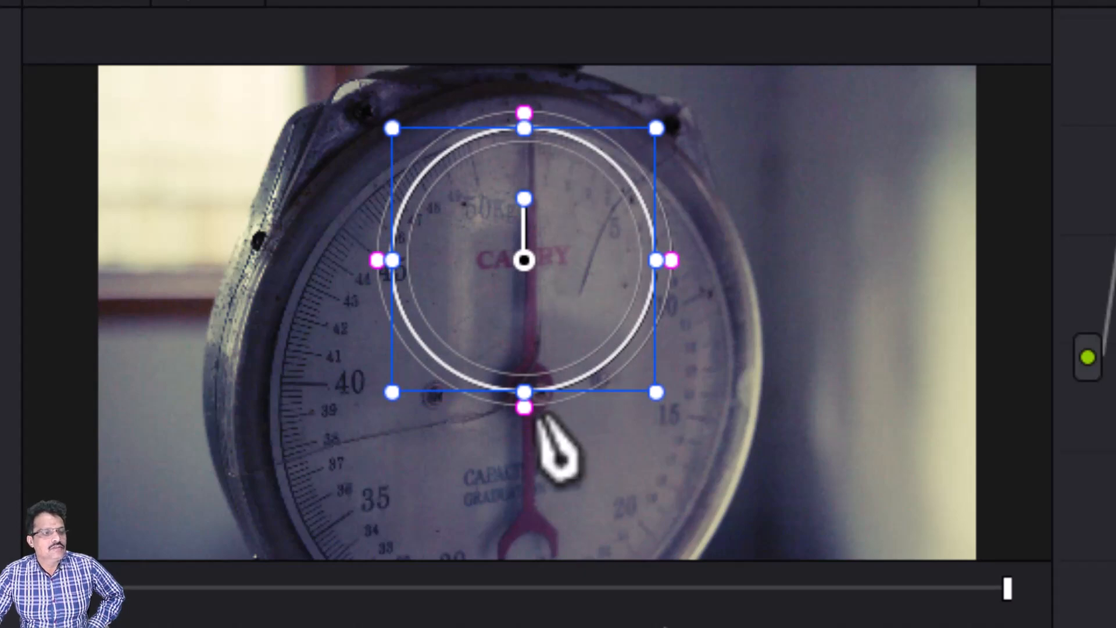
pyautogui.moveTo(524, 392); pyautogui.dragTo(524, 480)
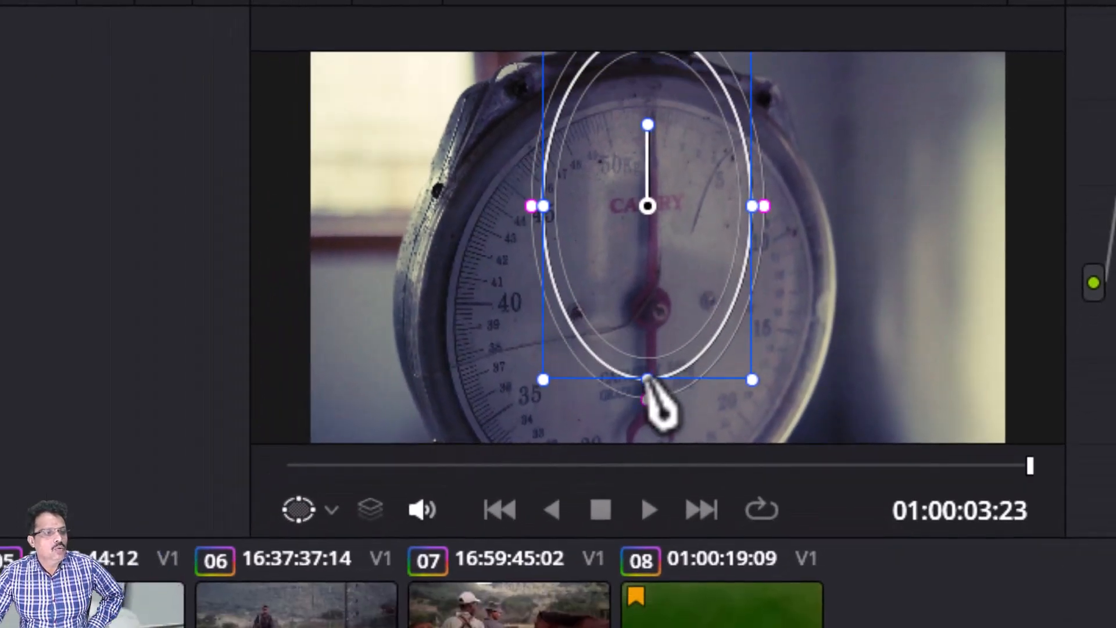
pyautogui.moveTo(662, 279); pyautogui.dragTo(676, 376)
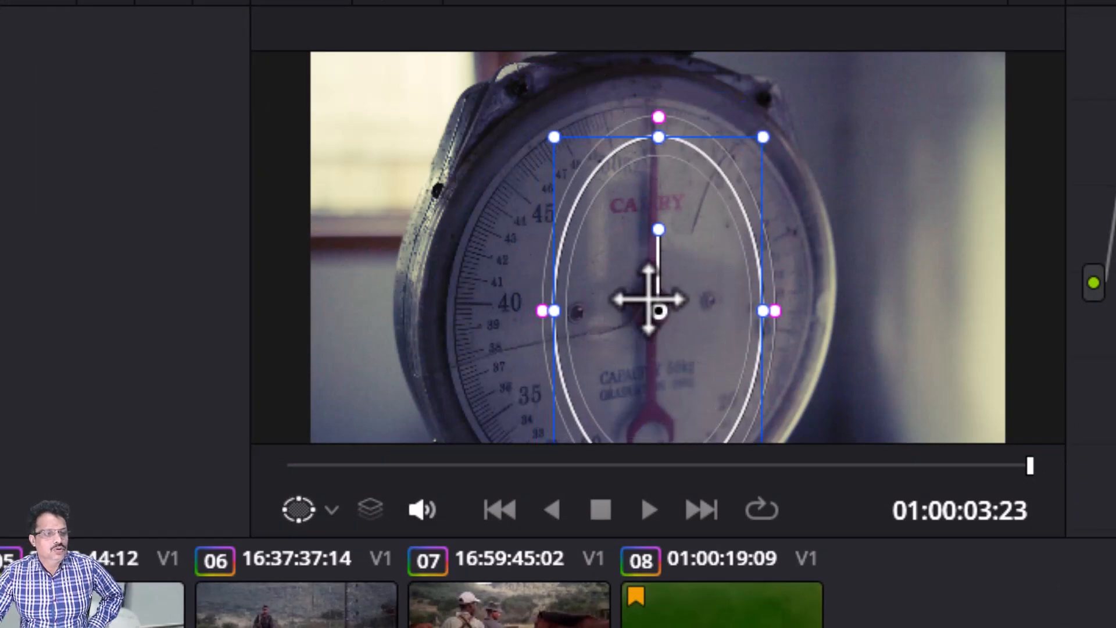
pyautogui.moveTo(658, 354)
pyautogui.mouseDown()
pyautogui.moveTo(671, 357)
pyautogui.moveTo(652, 348)
pyautogui.mouseUp()
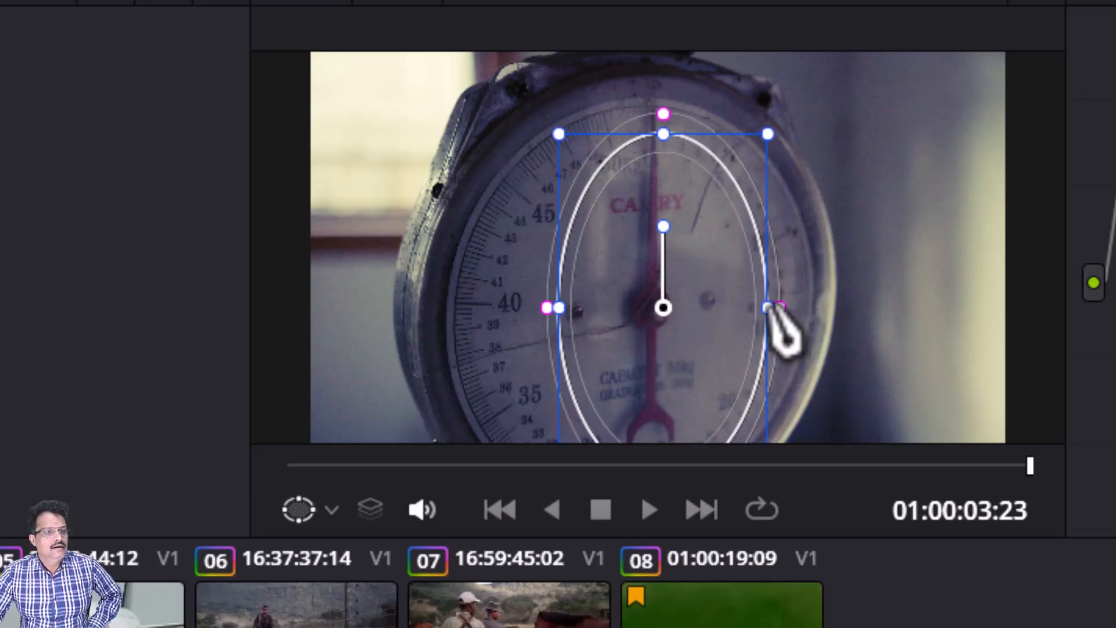
# Widen and raise the oval window to fit the dial, size about 57.38 and aspect about 41.37, with softness about 2.54.
pyautogui.moveTo(769, 308); pyautogui.dragTo(827, 308)
pyautogui.moveTo(705, 333); pyautogui.dragTo(687, 329)
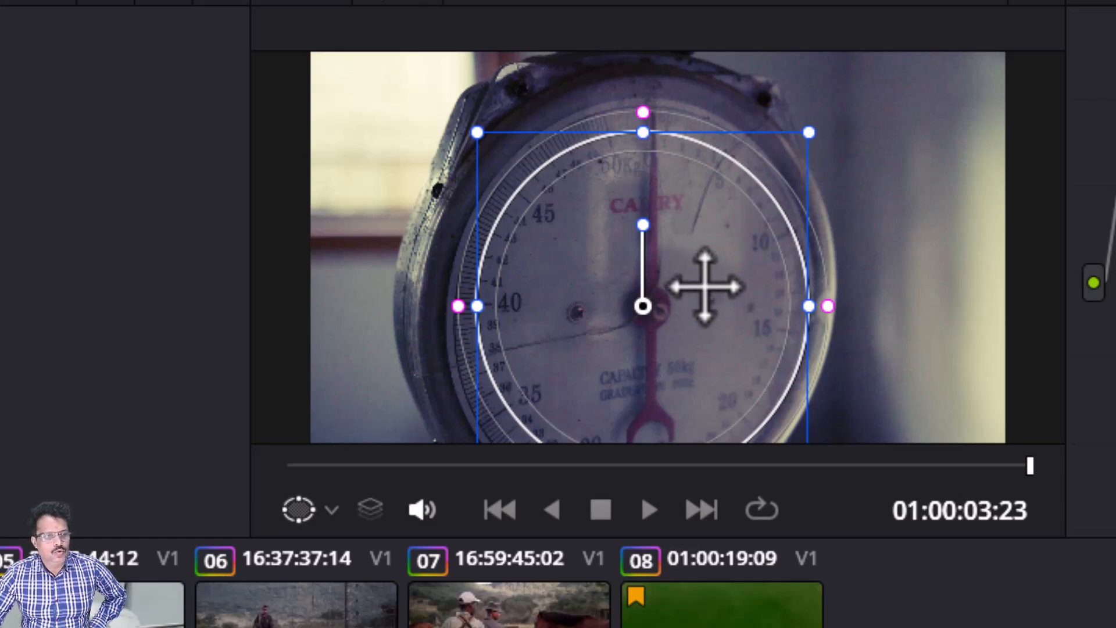
pyautogui.moveTo(705, 286)
pyautogui.mouseDown()
pyautogui.moveTo(705, 251)
pyautogui.moveTo(703, 312)
pyautogui.moveTo(715, 267)
pyautogui.moveTo(673, 269)
pyautogui.moveTo(717, 291)
pyautogui.moveTo(693, 291)
pyautogui.moveTo(706, 289)
pyautogui.moveTo(692, 274)
pyautogui.mouseUp()
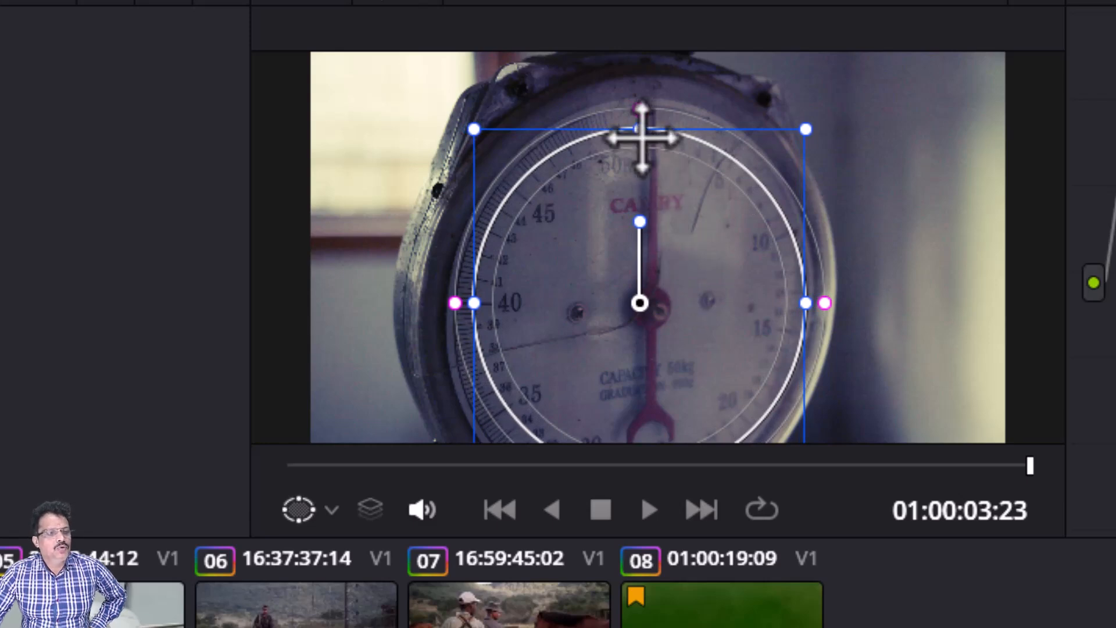
pyautogui.moveTo(639, 129); pyautogui.dragTo(639, 102)
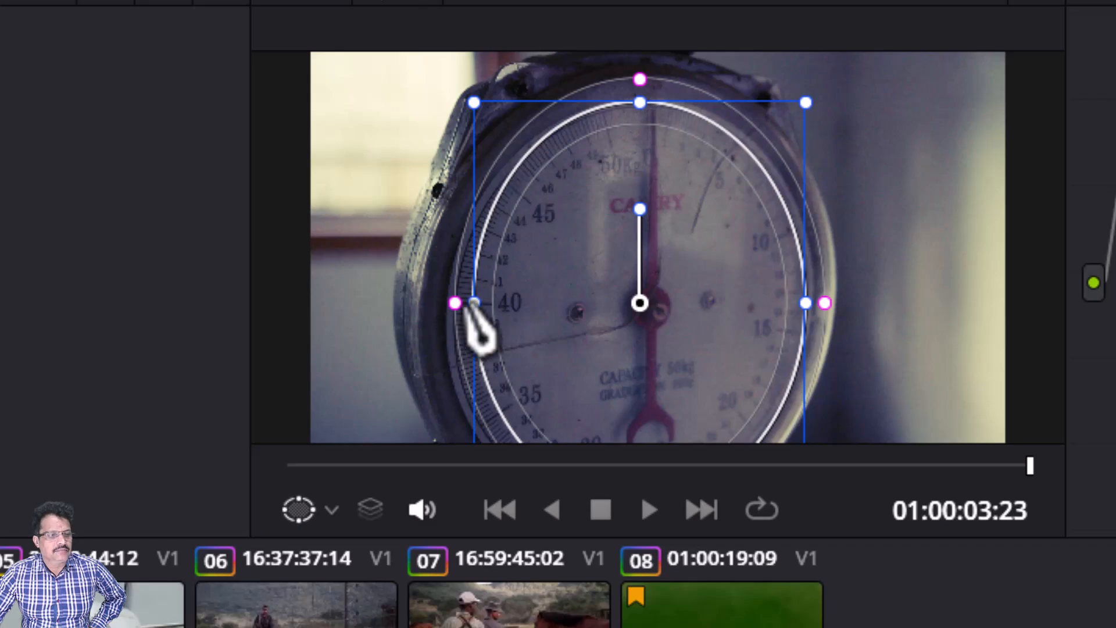
pyautogui.moveTo(455, 303); pyautogui.dragTo(451, 303)
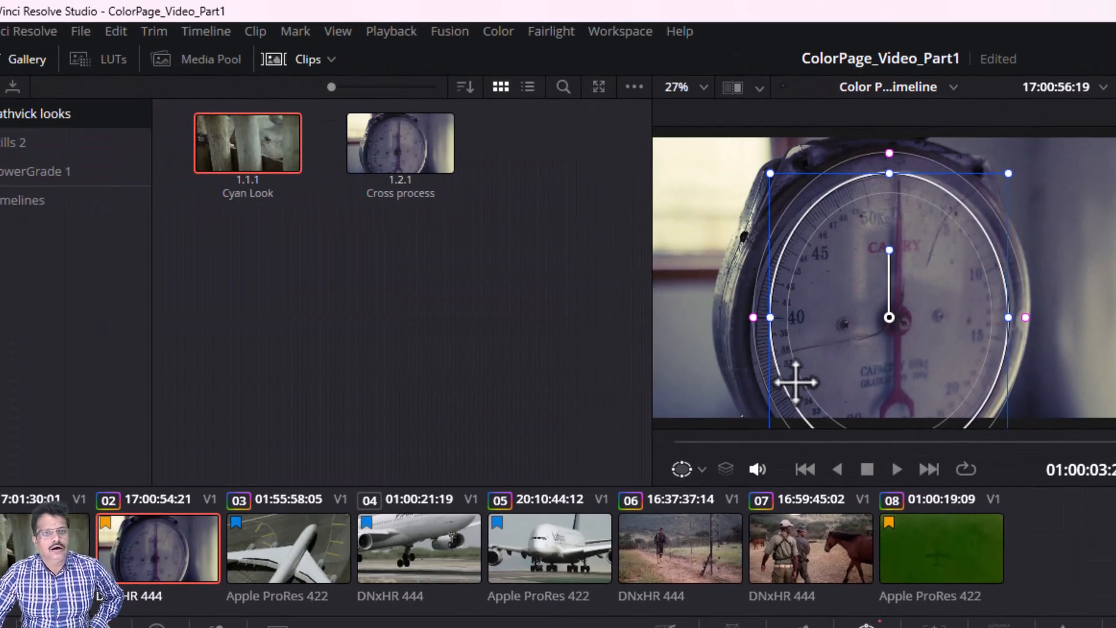
# Hide the clip thumbnails and enlarge the viewer so the whole window outline has room.
pyautogui.click(297, 60)
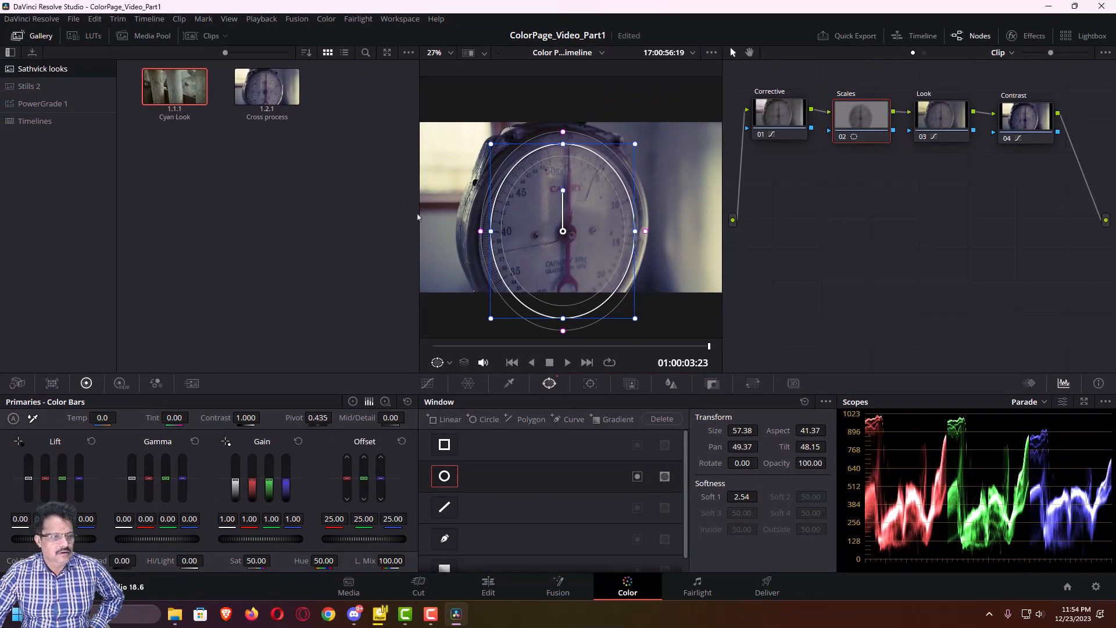
pyautogui.moveTo(418, 211)
pyautogui.mouseDown()
pyautogui.moveTo(326, 211)
pyautogui.moveTo(416, 214)
pyautogui.mouseUp()
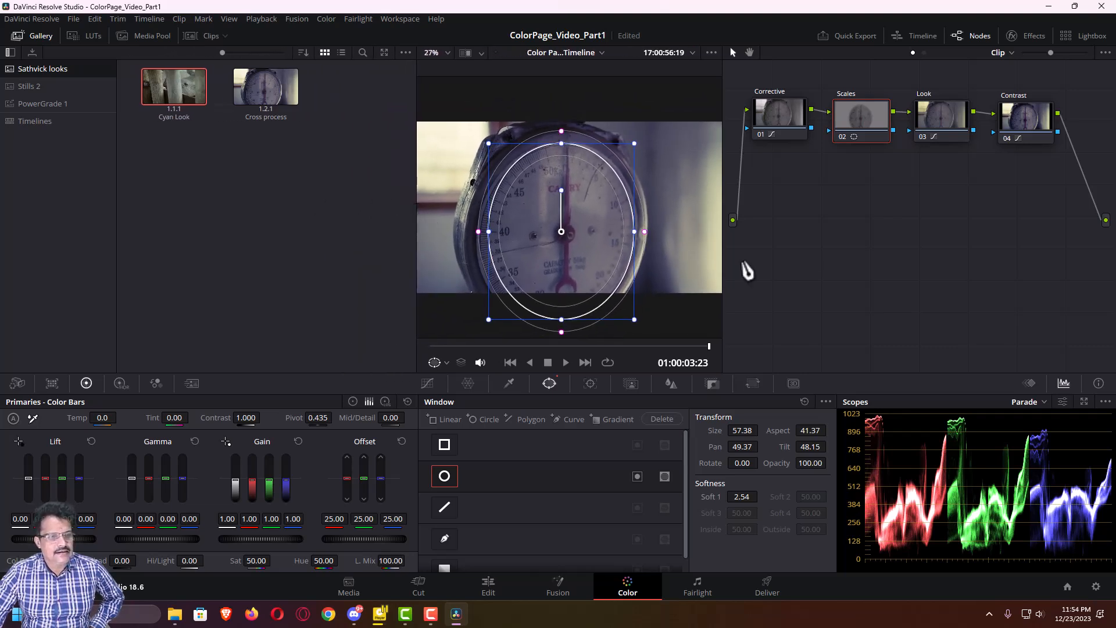
pyautogui.moveTo(723, 264); pyautogui.dragTo(756, 265)
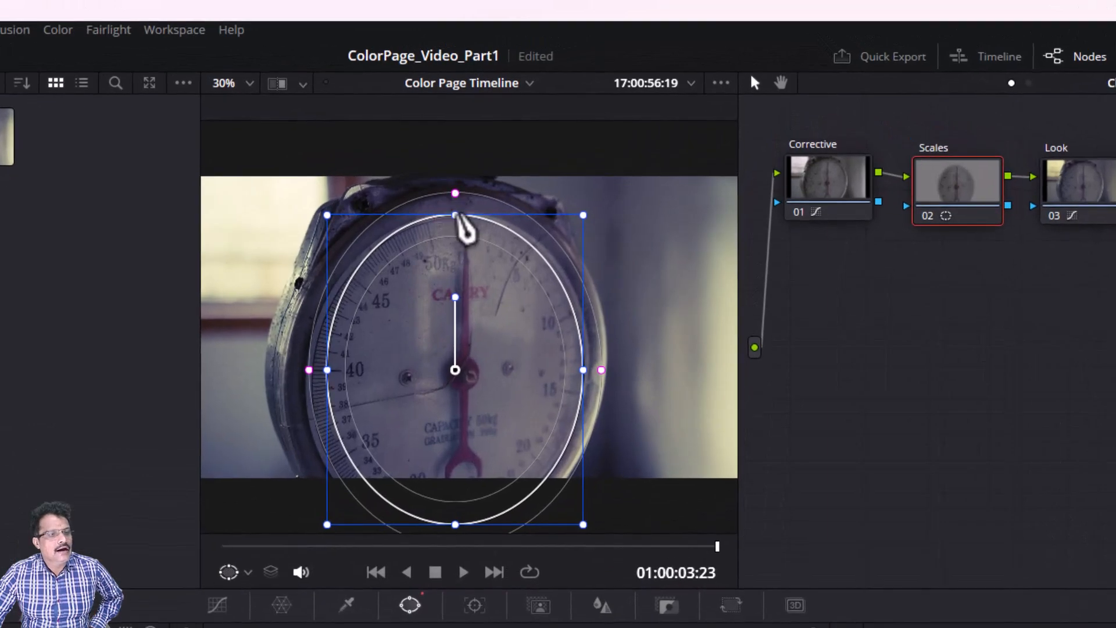
# Refine the oval window around the dial to size about 58.98, aspect 45.57, pan 49.33 and tilt 48.39.
pyautogui.moveTo(455, 216); pyautogui.dragTo(458, 218)
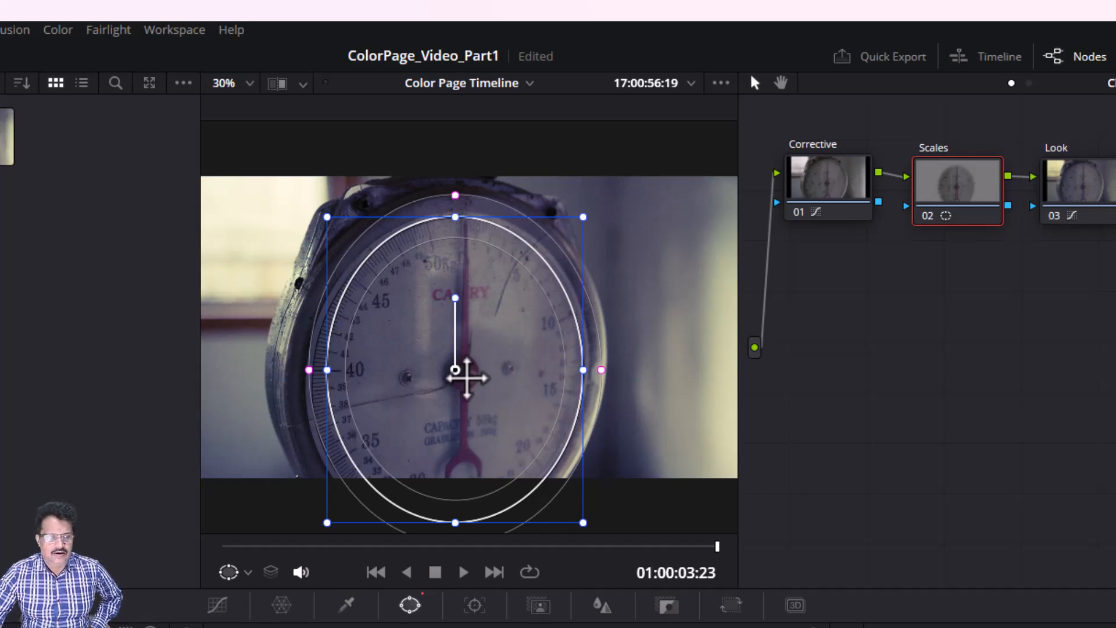
pyautogui.moveTo(463, 373); pyautogui.dragTo(478, 334)
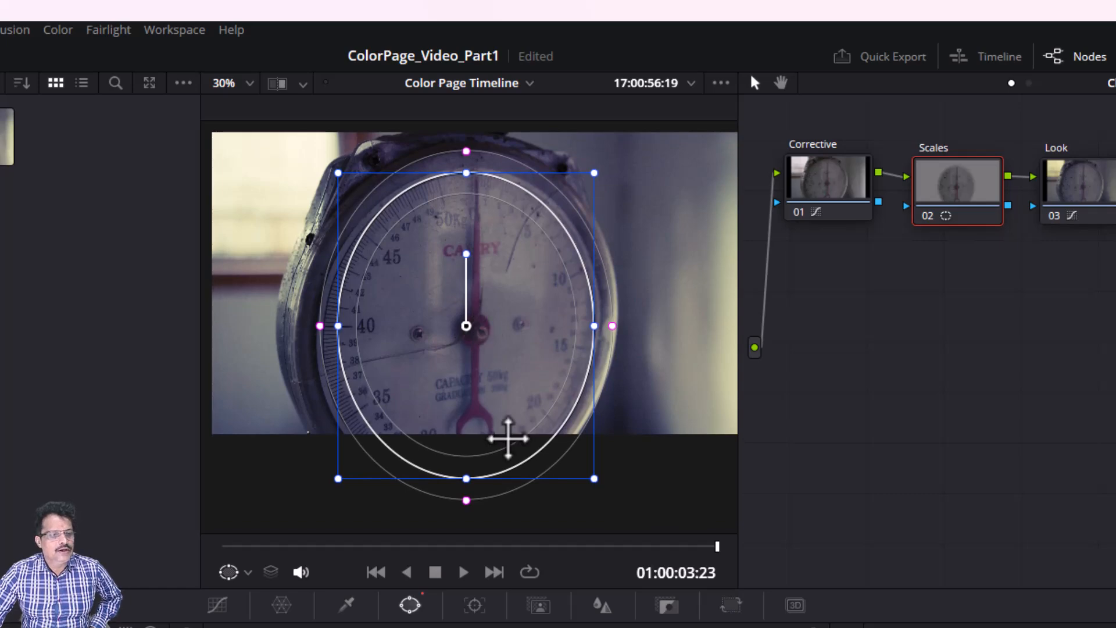
pyautogui.moveTo(339, 328); pyautogui.dragTo(329, 330)
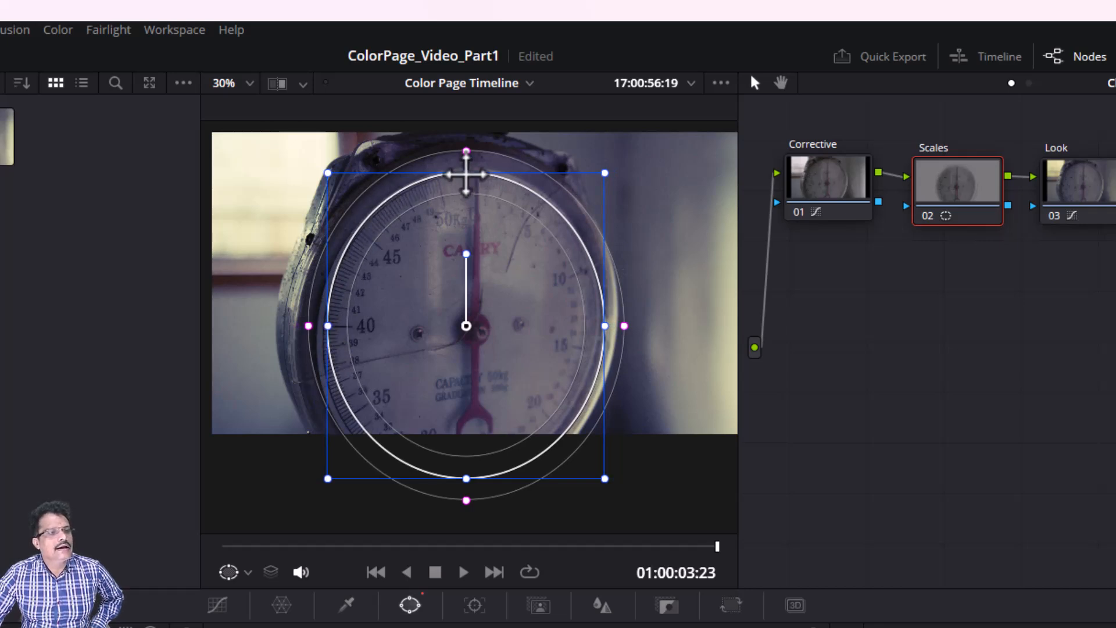
pyautogui.moveTo(466, 175); pyautogui.dragTo(468, 170)
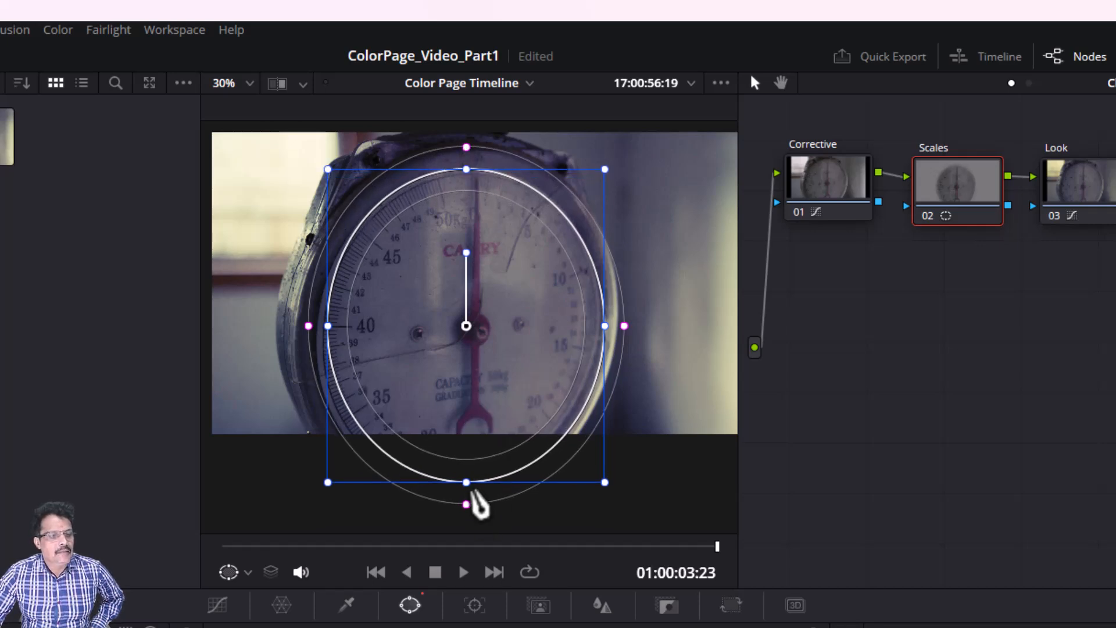
pyautogui.moveTo(468, 487); pyautogui.dragTo(467, 481)
pyautogui.moveTo(461, 384); pyautogui.dragTo(461, 378)
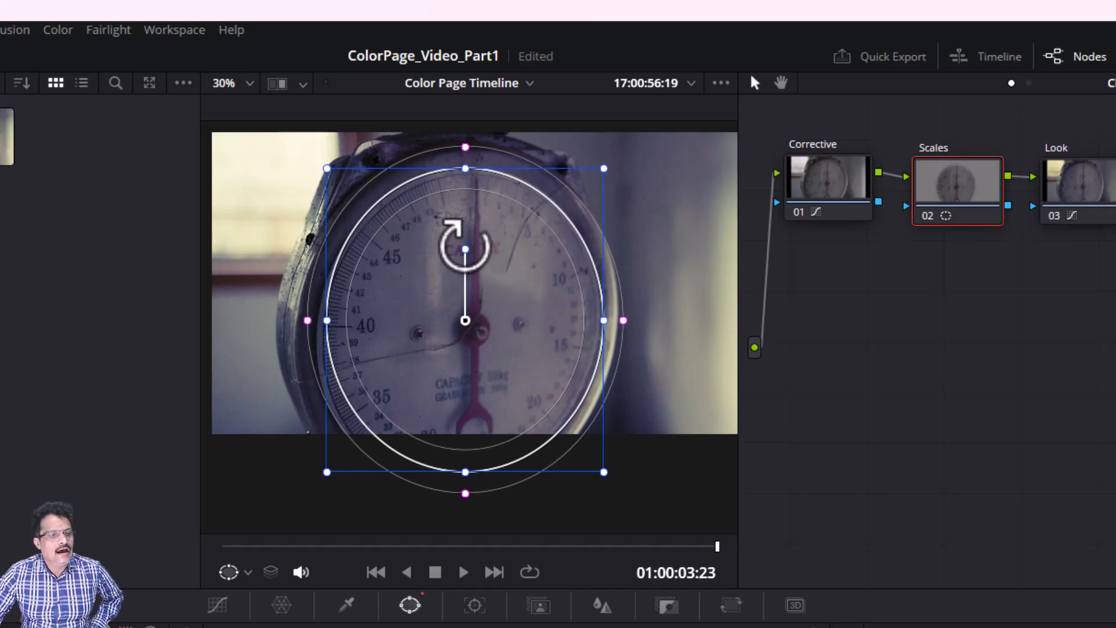
# Rotate the oval window to about 0.23 and convert it to a Bezier shape.
pyautogui.moveTo(465, 250); pyautogui.dragTo(465, 246)
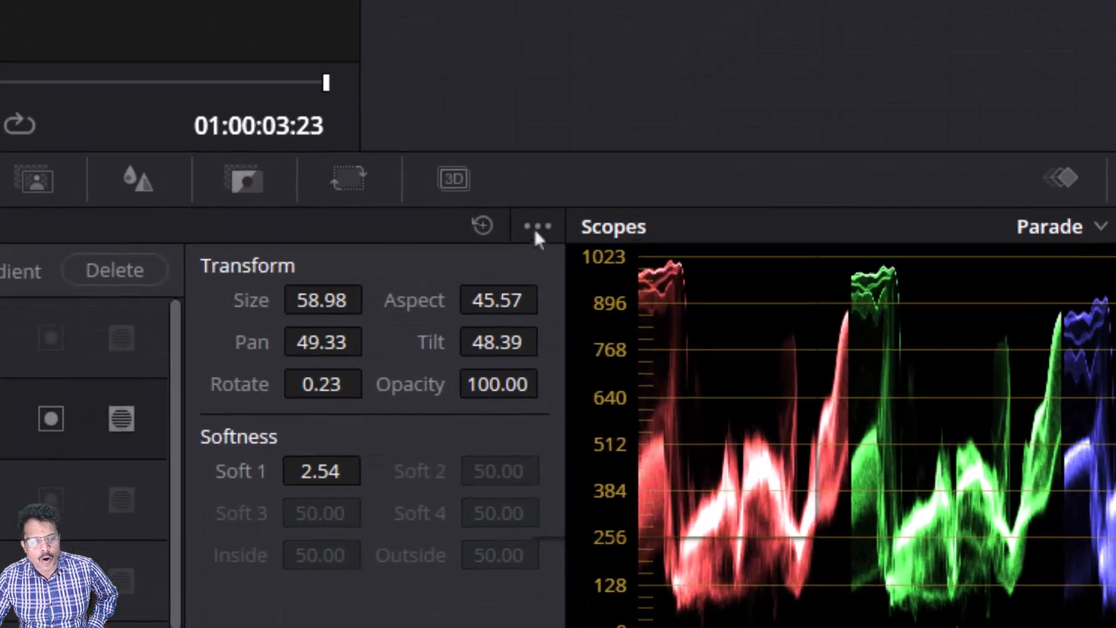
pyautogui.click(737, 333)
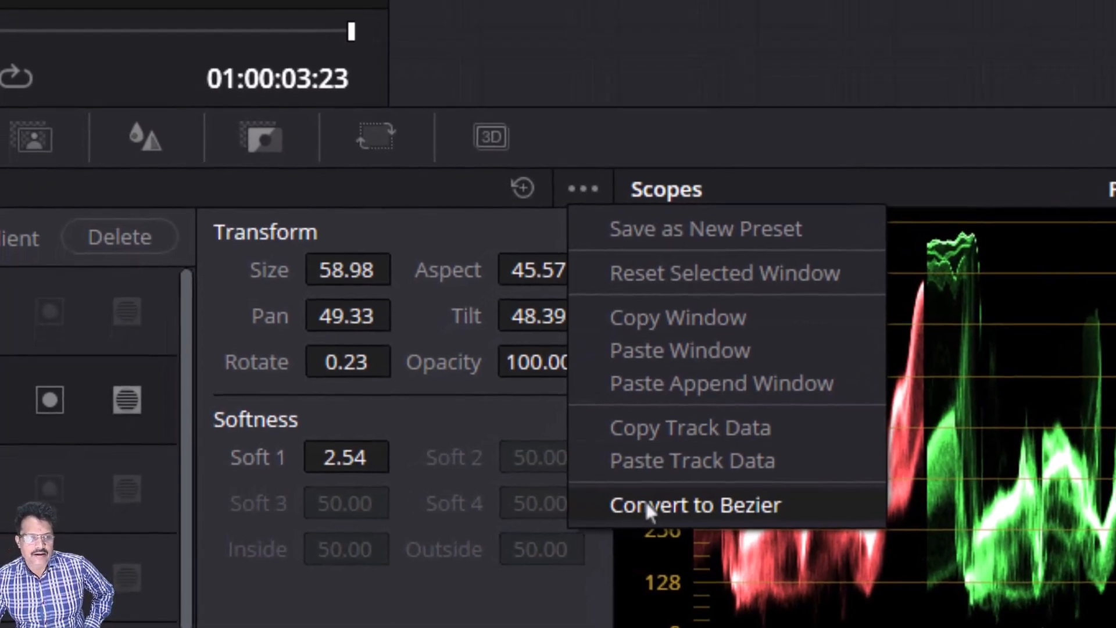
pyautogui.click(647, 504)
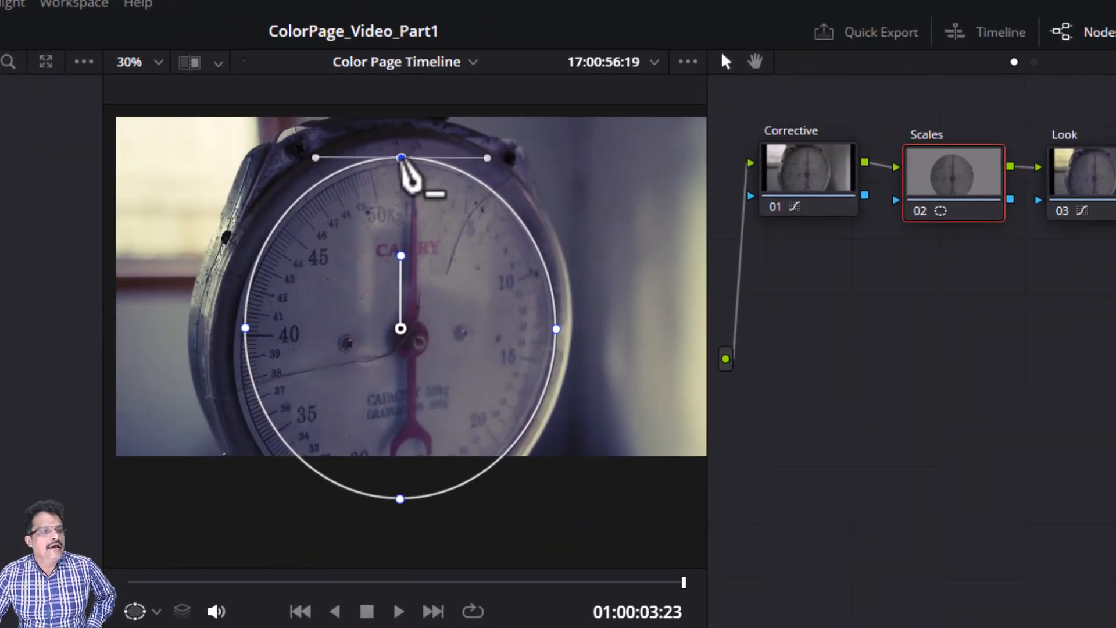
# Shift the Bezier window's four control points toward the dial's rim, extending the bottom one below the frame and tilting its curve handles.
pyautogui.moveTo(401, 157); pyautogui.dragTo(405, 142)
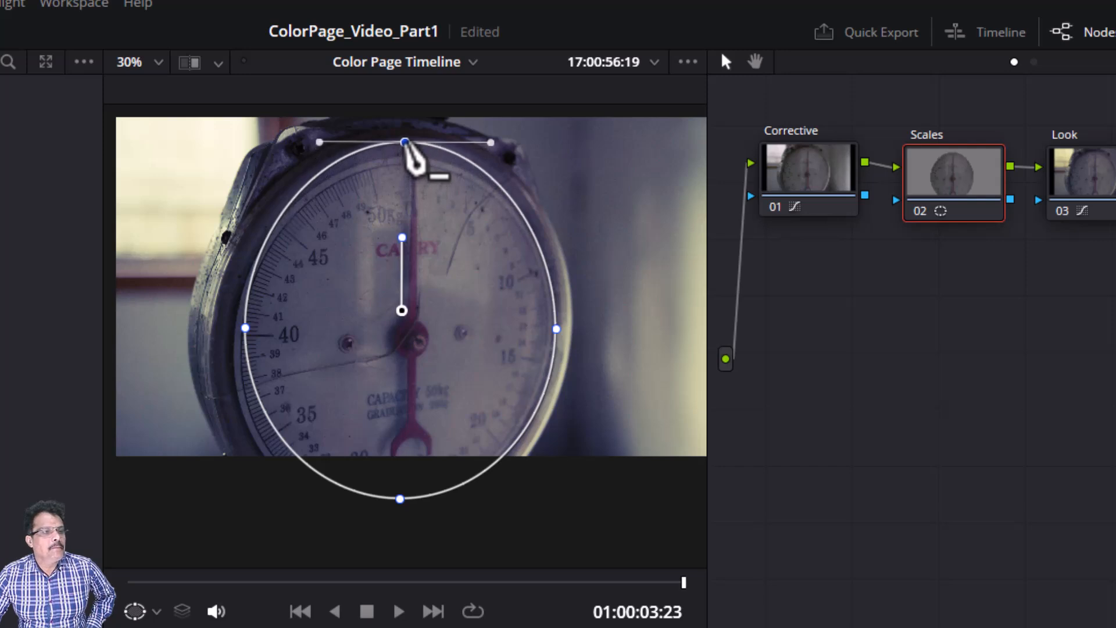
pyautogui.moveTo(246, 329); pyautogui.dragTo(238, 333)
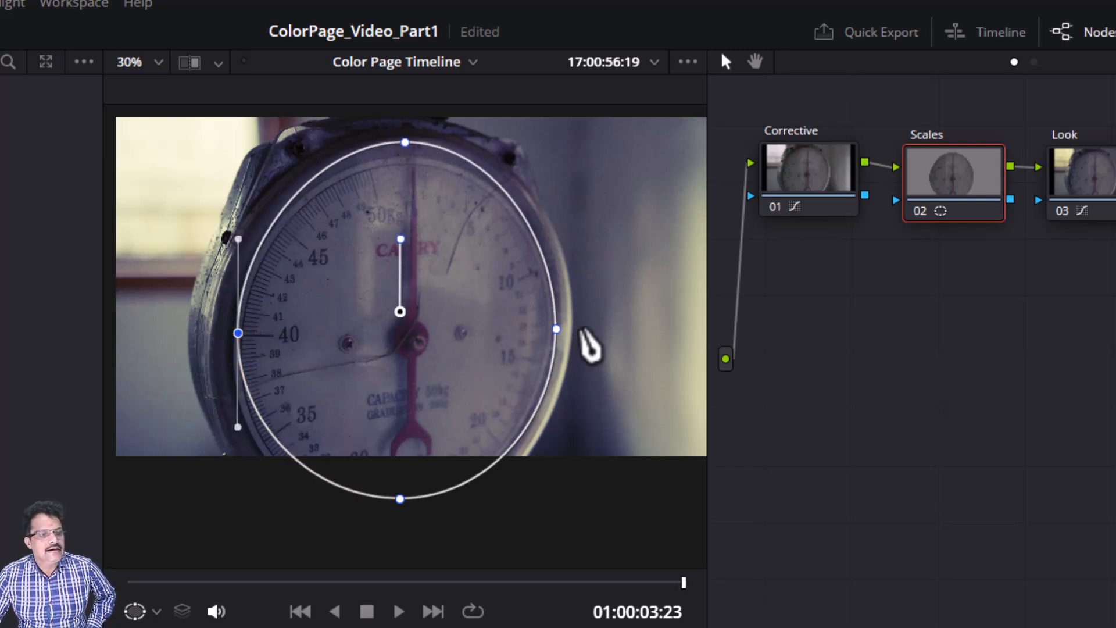
pyautogui.moveTo(556, 330); pyautogui.dragTo(555, 335)
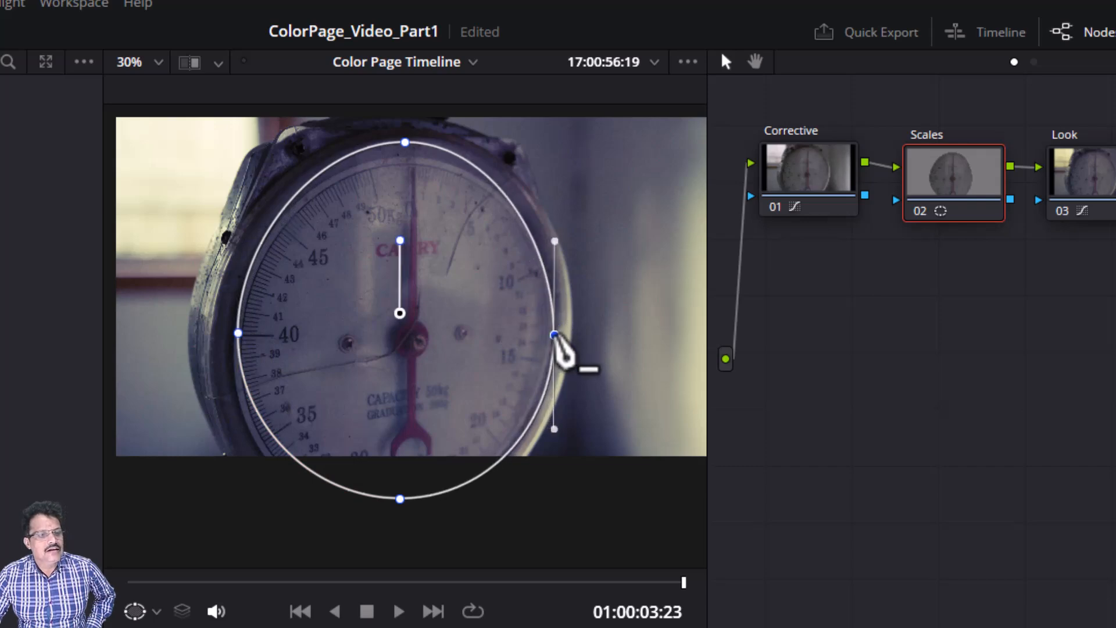
pyautogui.moveTo(400, 499); pyautogui.dragTo(384, 536)
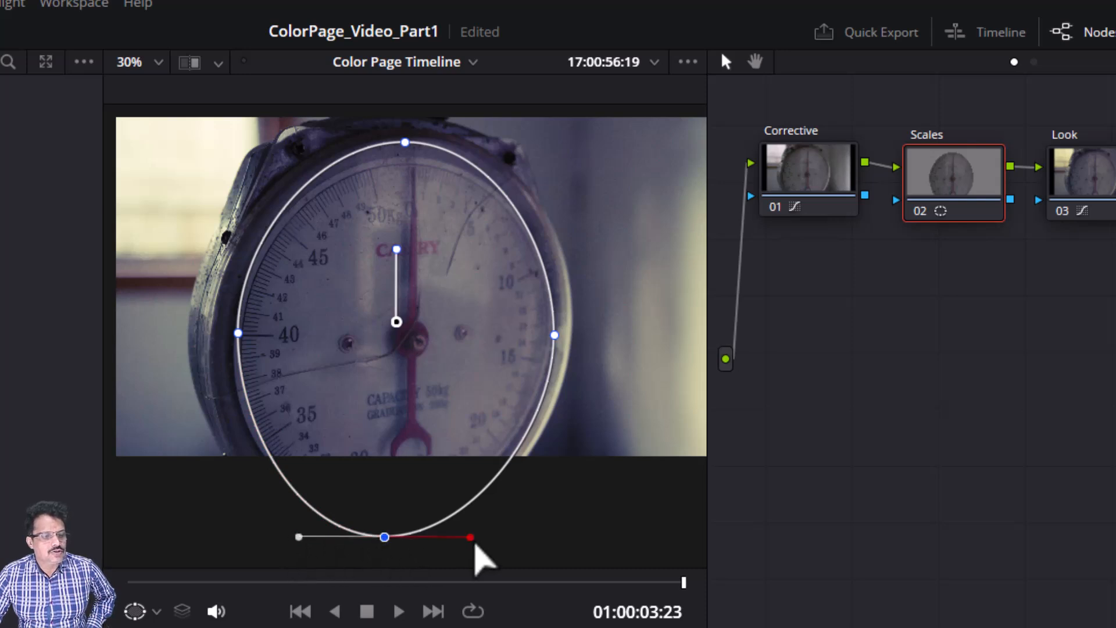
pyautogui.moveTo(299, 543); pyautogui.dragTo(283, 534)
pyautogui.moveTo(469, 540); pyautogui.dragTo(454, 535)
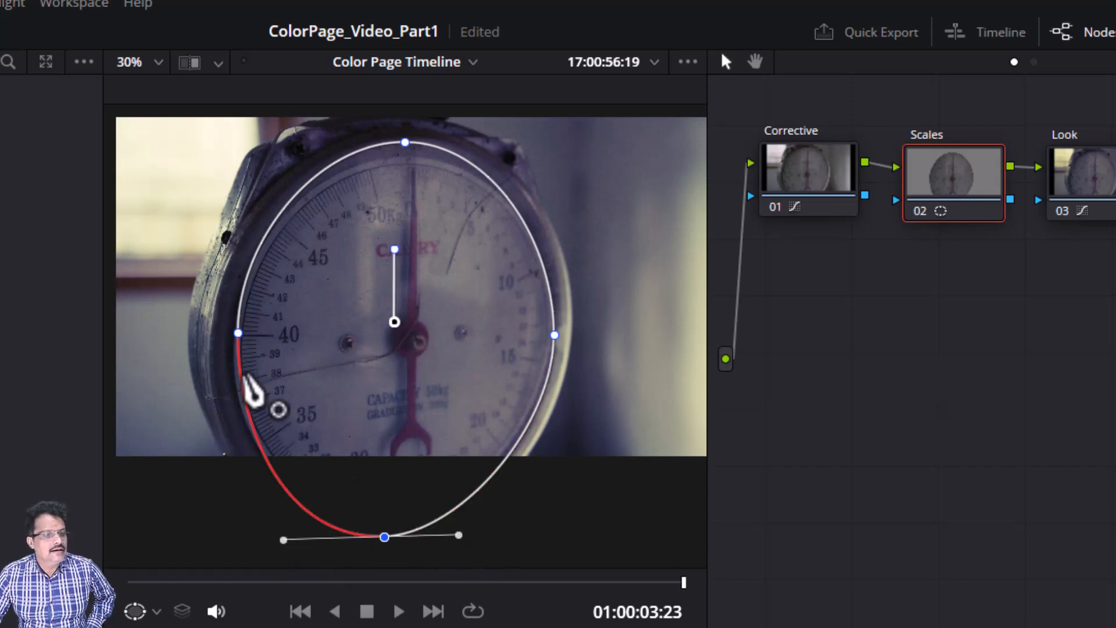
# Lengthen the left control point's curve handles, then lower the top point onto the dial's edge and tilt its handles slightly.
pyautogui.click(238, 333)
pyautogui.moveTo(237, 428); pyautogui.dragTo(234, 440)
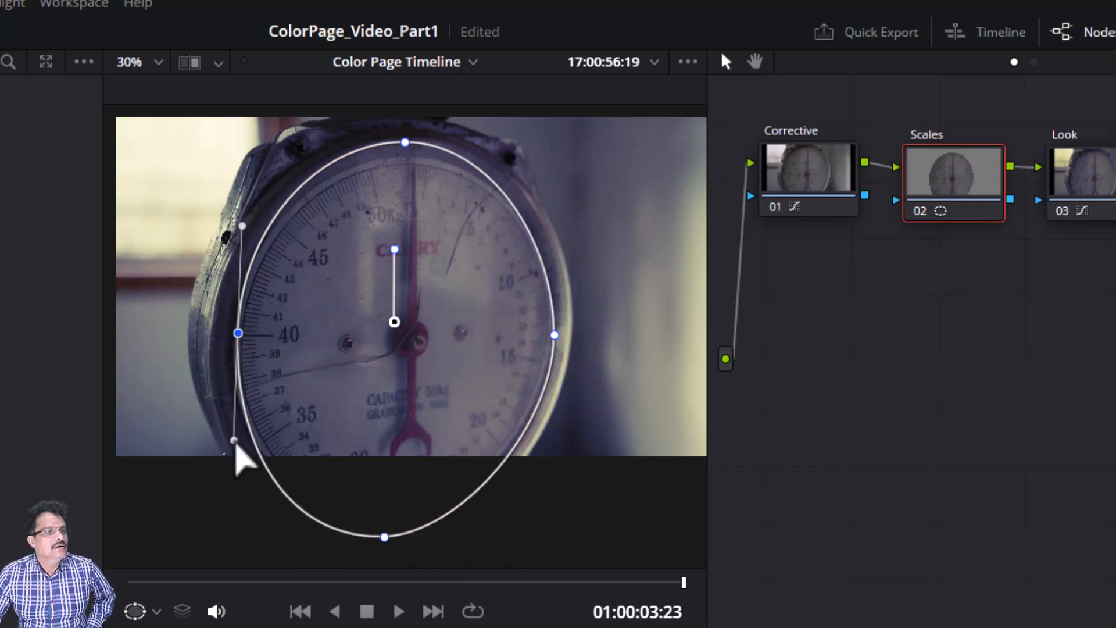
pyautogui.click(406, 143)
pyautogui.moveTo(406, 143)
pyautogui.mouseDown()
pyautogui.moveTo(411, 177)
pyautogui.moveTo(412, 160)
pyautogui.mouseUp()
pyautogui.moveTo(327, 161); pyautogui.dragTo(326, 157)
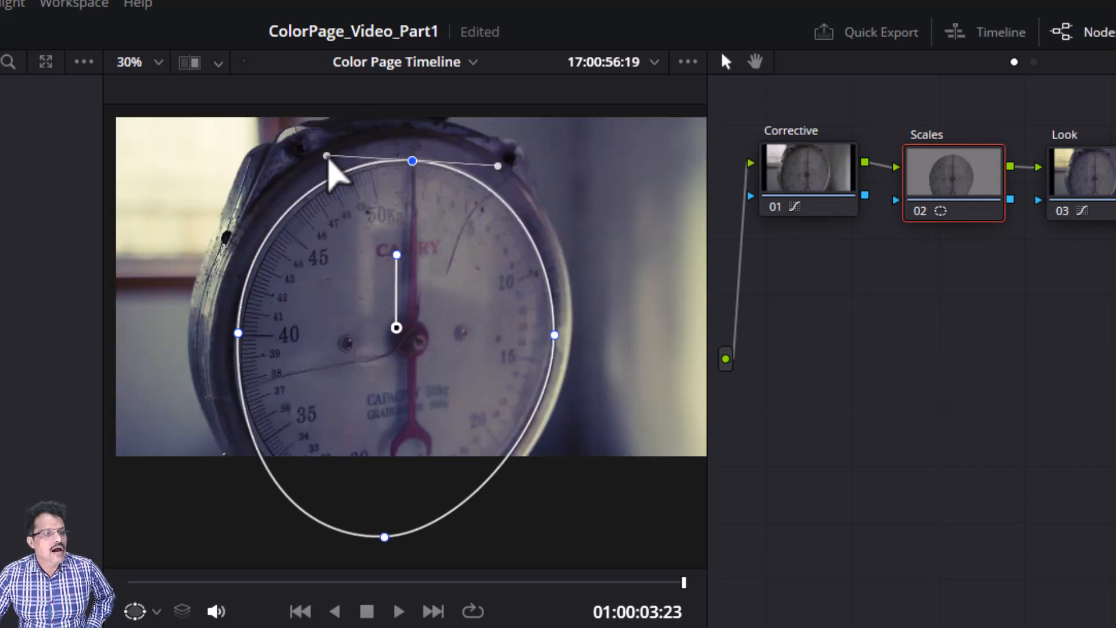
# Nudge the window's right control point inward and raise the bottom point to match the dial, giving a window size of about 61.97.
pyautogui.click(554, 336)
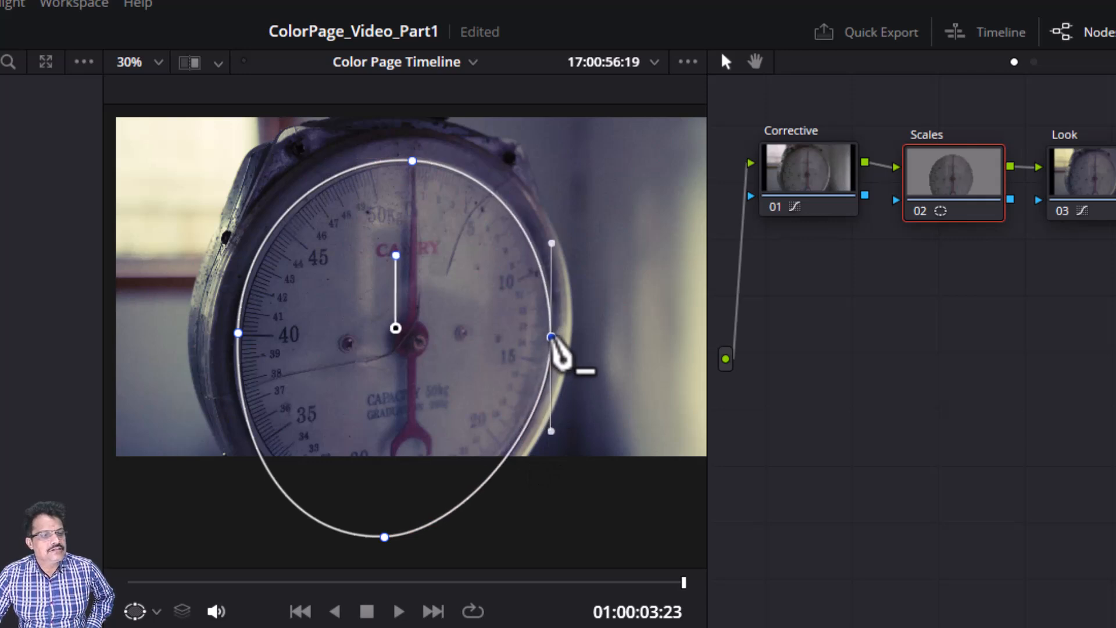
pyautogui.click(384, 536)
pyautogui.moveTo(384, 536)
pyautogui.mouseDown()
pyautogui.moveTo(399, 479)
pyautogui.moveTo(391, 525)
pyautogui.mouseUp()
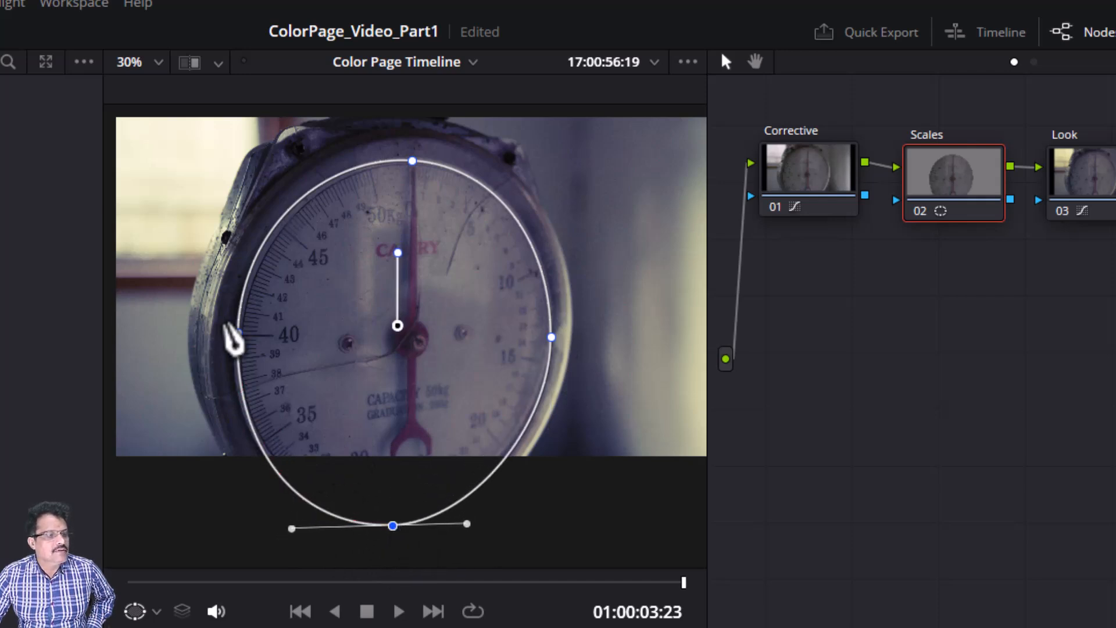
pyautogui.click(235, 334)
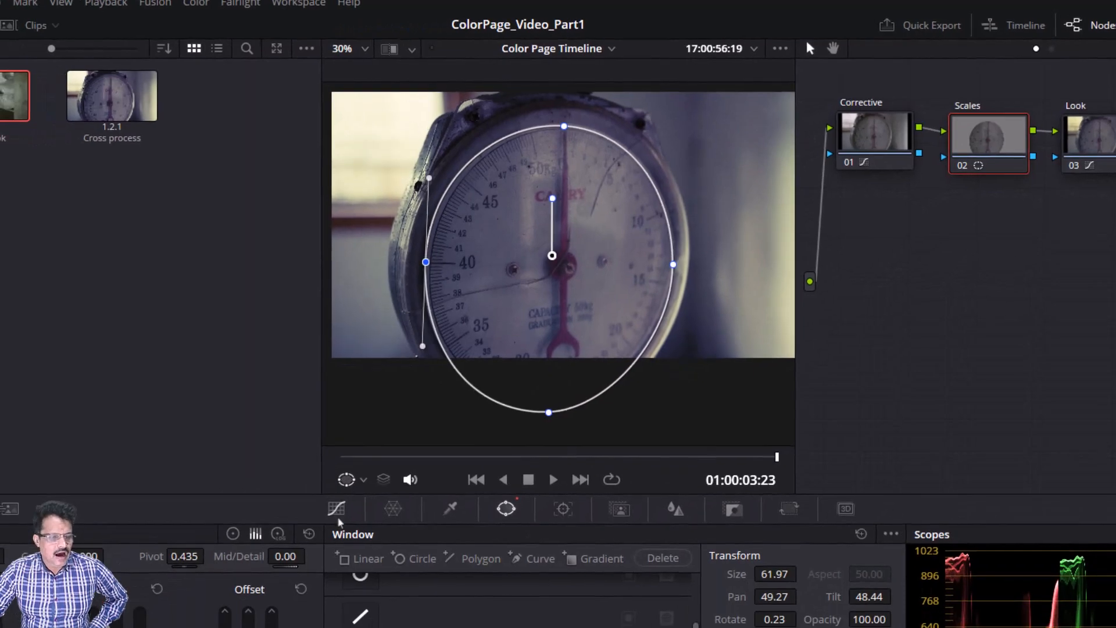
# Hide the window outline, show the primaries as color wheels, and raise the Scales node's master gamma to 0.02, comparing with the ungraded image.
pyautogui.click(337, 511)
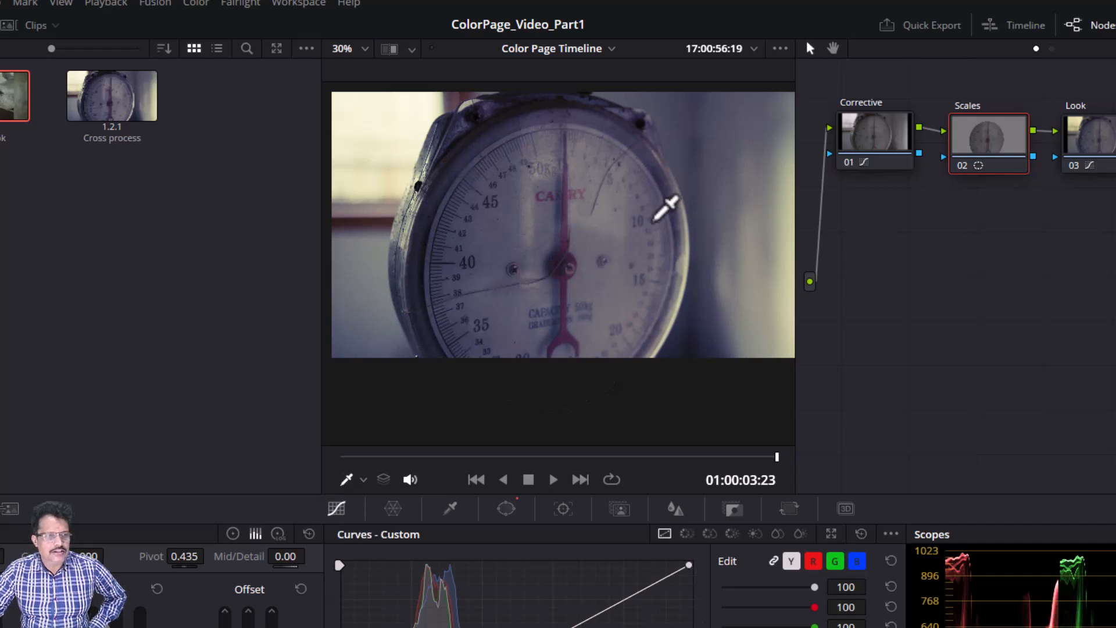
pyautogui.click(581, 184)
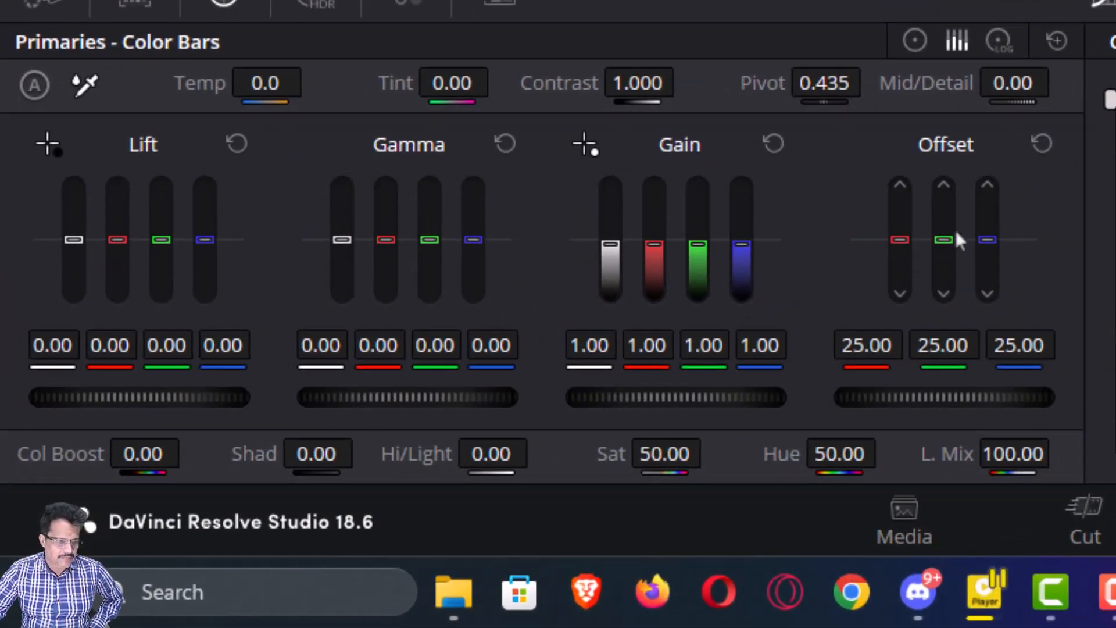
pyautogui.click(922, 44)
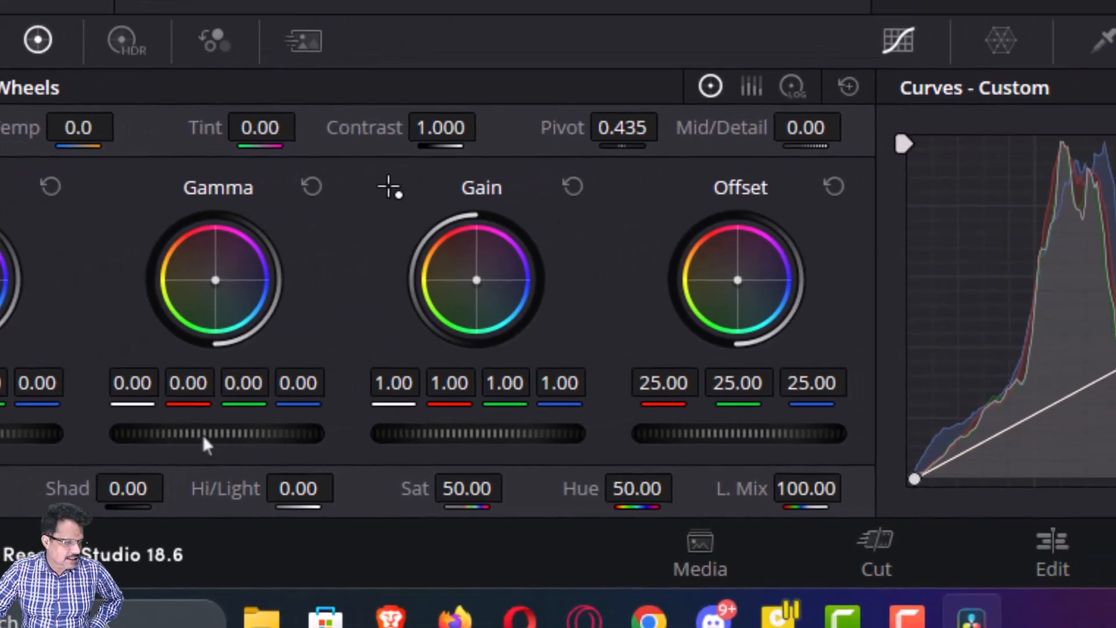
pyautogui.moveTo(203, 435); pyautogui.dragTo(218, 435)
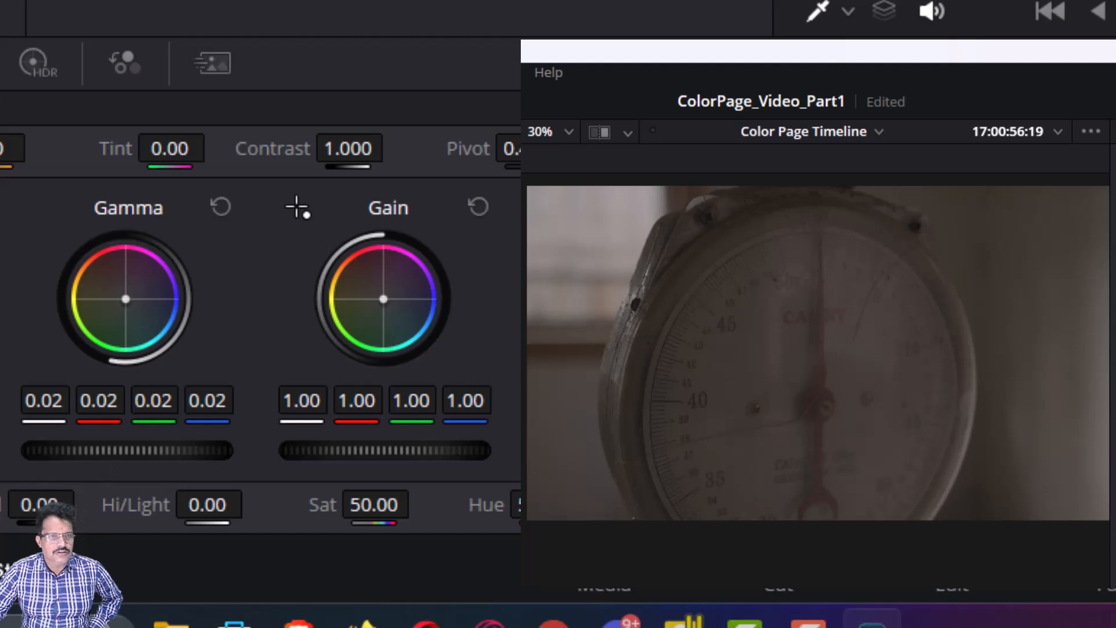
pyautogui.hotkey('ctrl', 'z')
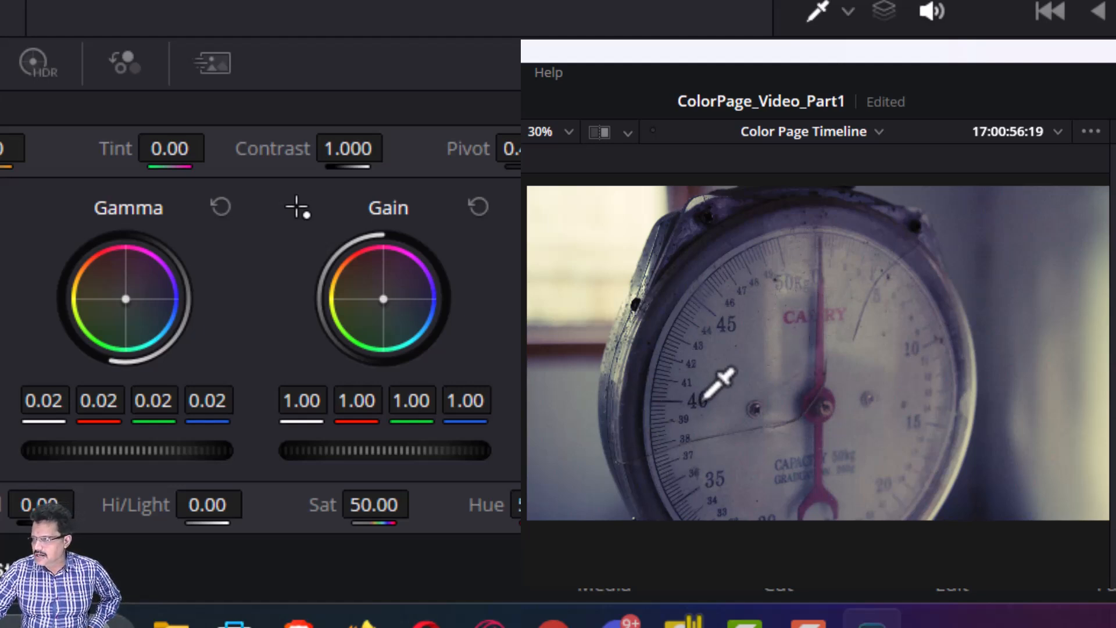
# Raise the Scales node's contrast to 1.222 and lower its pivot to 0.189.
pyautogui.moveTo(195, 155); pyautogui.dragTo(237, 146)
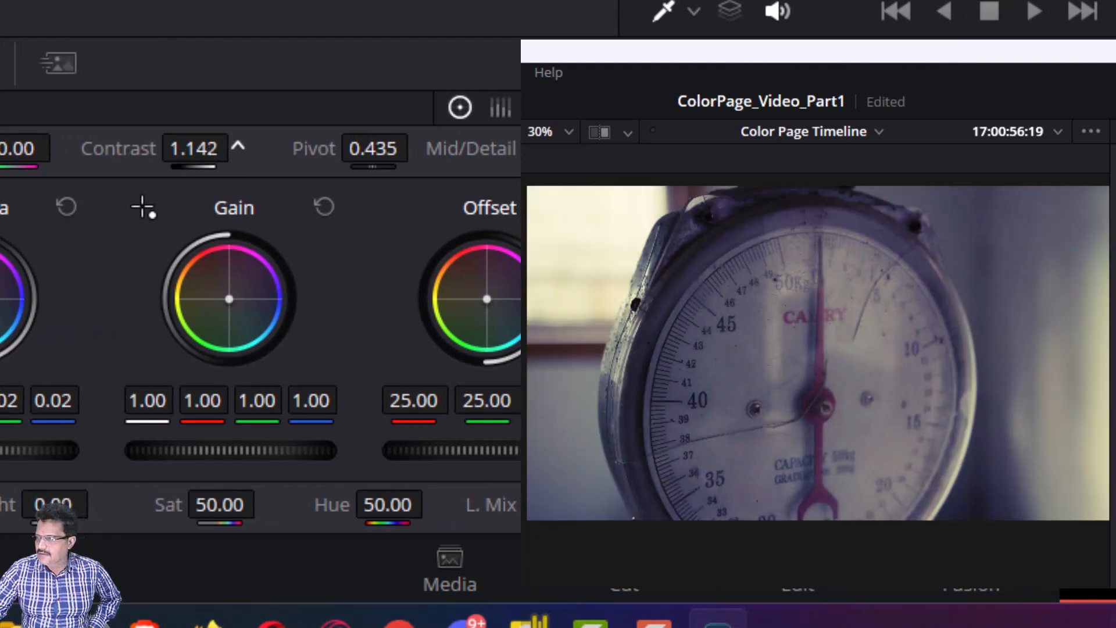
pyautogui.moveTo(238, 146); pyautogui.dragTo(238, 148)
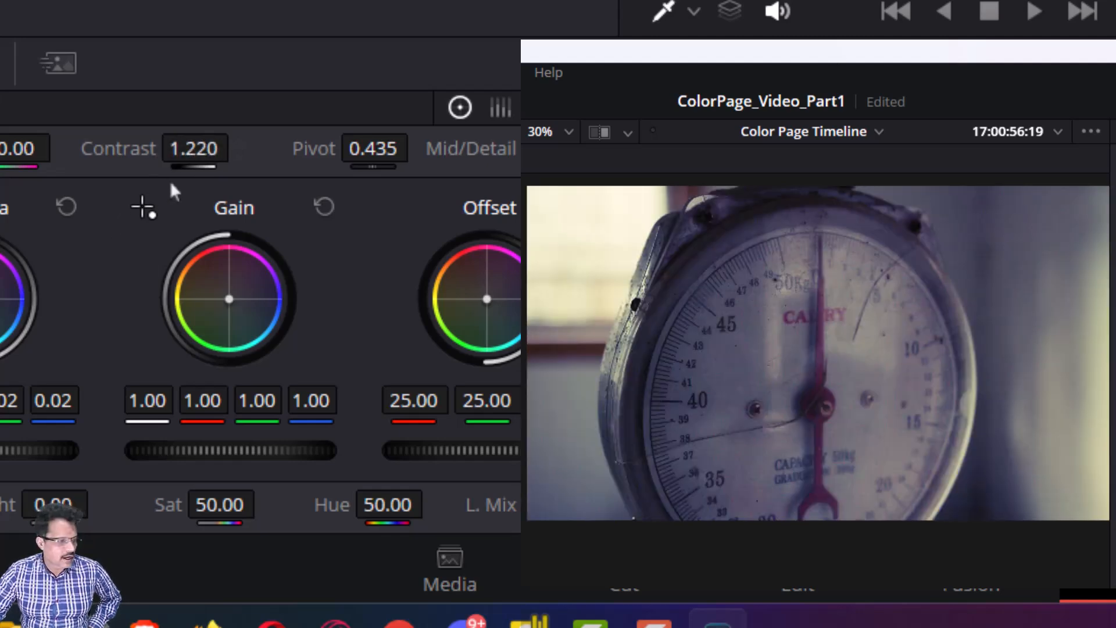
pyautogui.moveTo(187, 158); pyautogui.dragTo(238, 146)
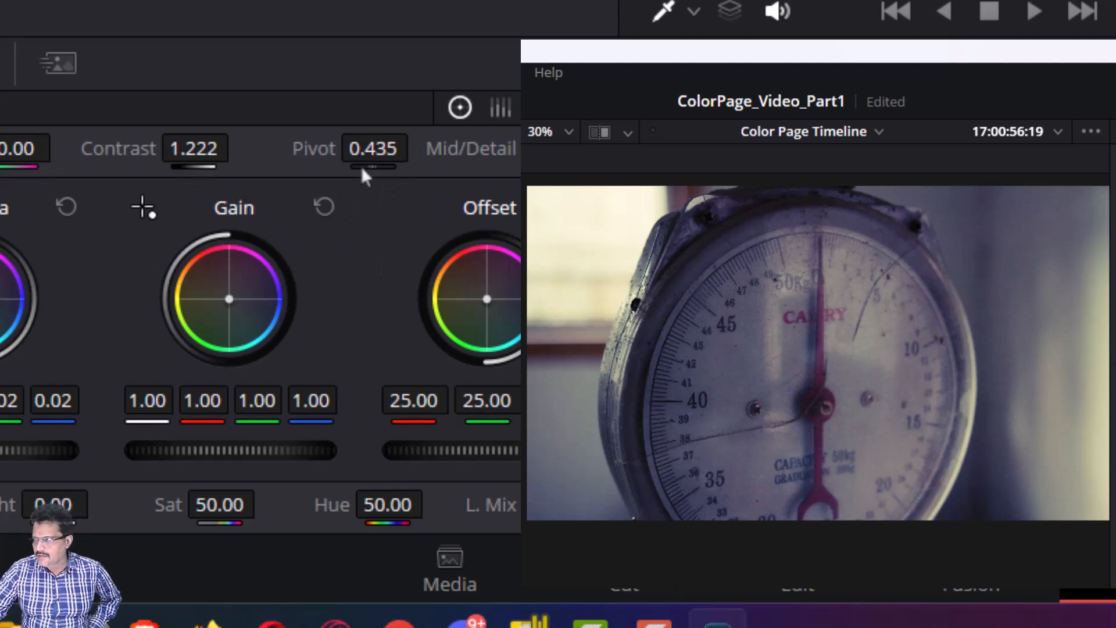
pyautogui.moveTo(366, 150); pyautogui.dragTo(281, 150)
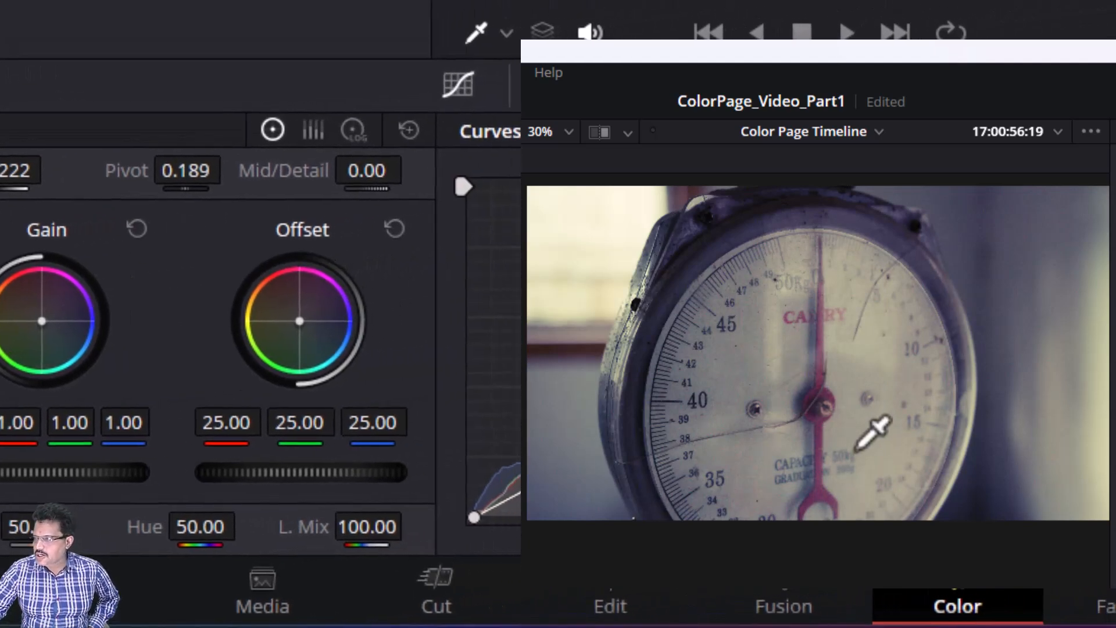
# Set the midtone detail to 35.00 and compare the dial's grade by disabling and re-enabling the Scales node.
pyautogui.moveTo(361, 175); pyautogui.dragTo(427, 167)
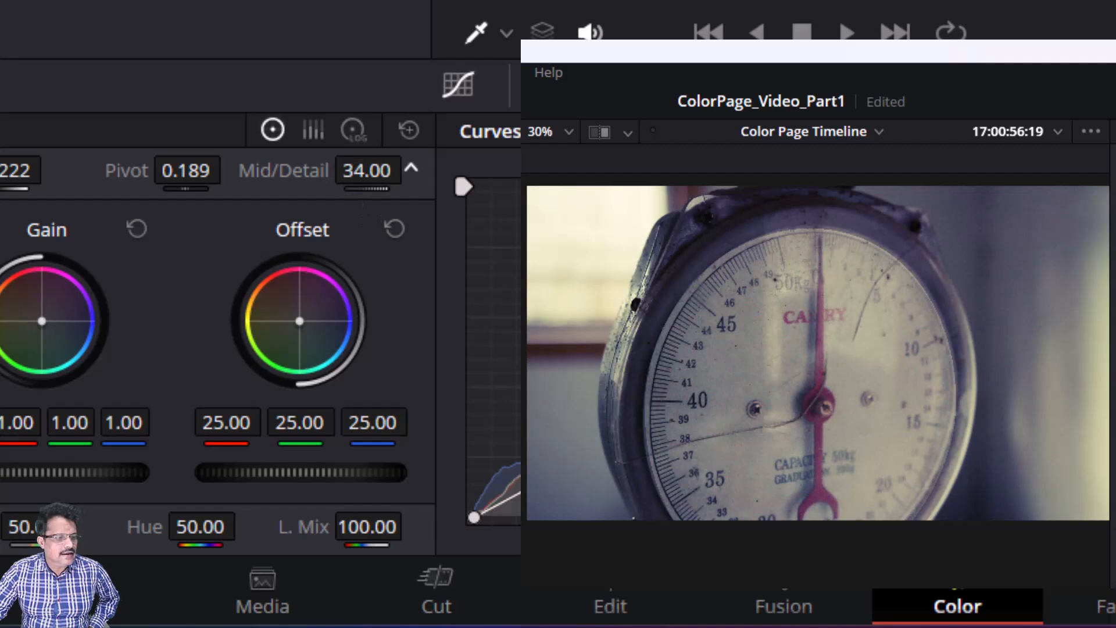
pyautogui.hotkey('shift', 'd')
pyautogui.moveTo(411, 167); pyautogui.dragTo(410, 168)
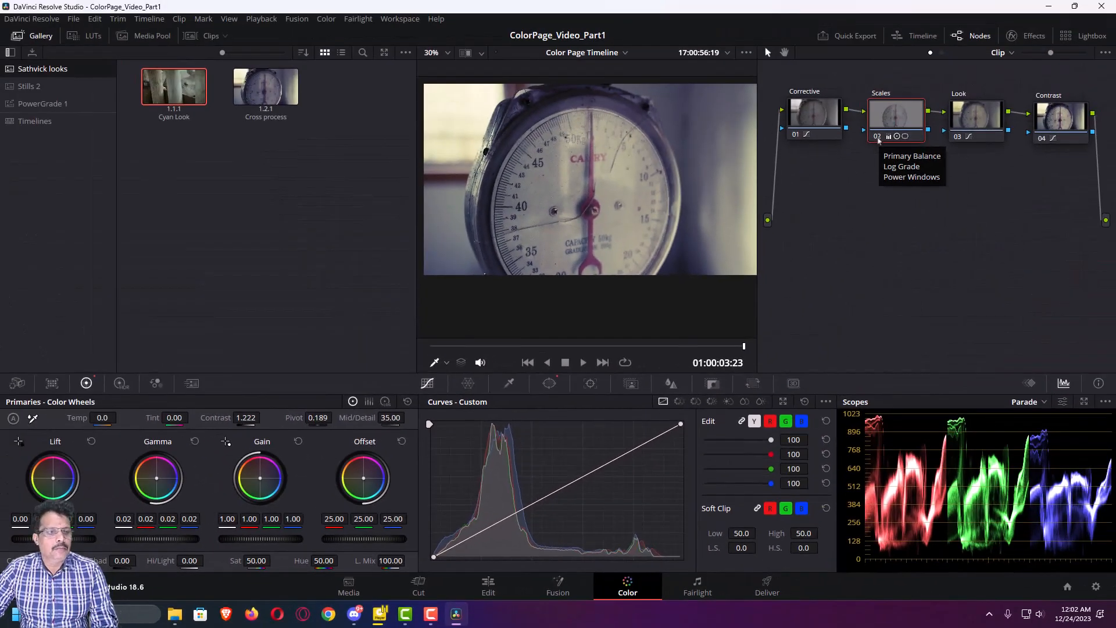
pyautogui.click(878, 140)
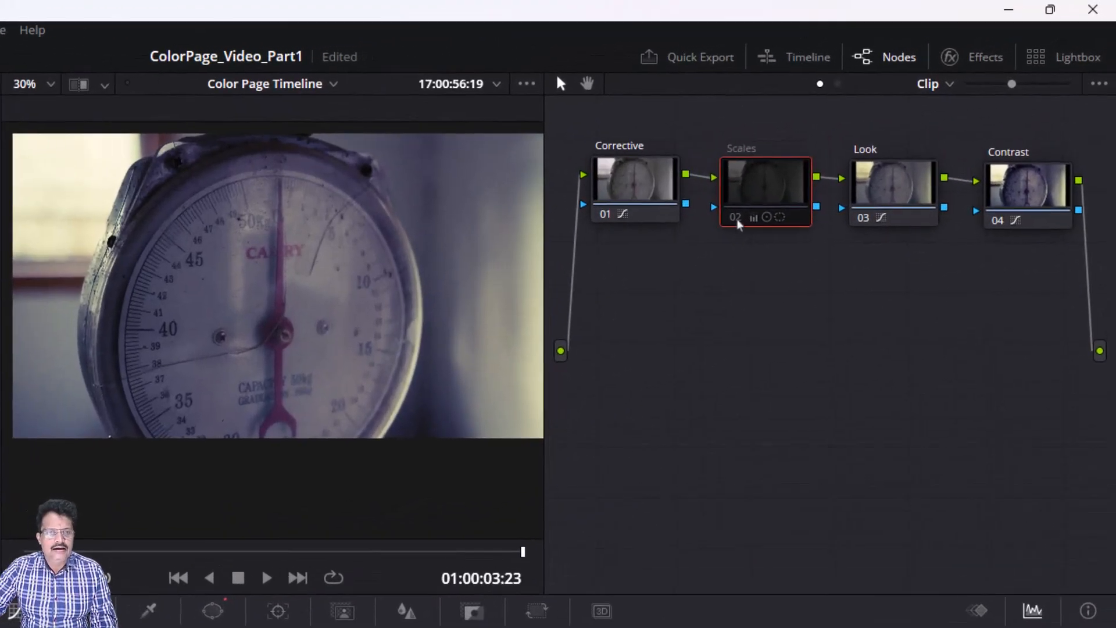
pyautogui.click(736, 223)
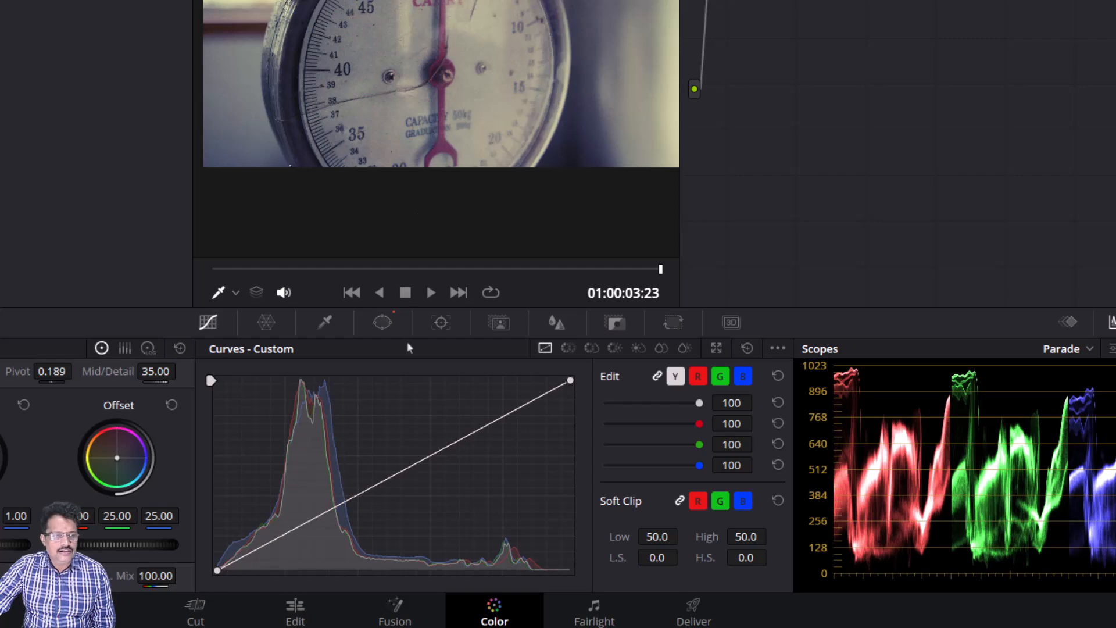
# Open the power window settings, turn off the viewer overlay, and raise the Soft 1 value to feather the window's edge.
pyautogui.click(382, 323)
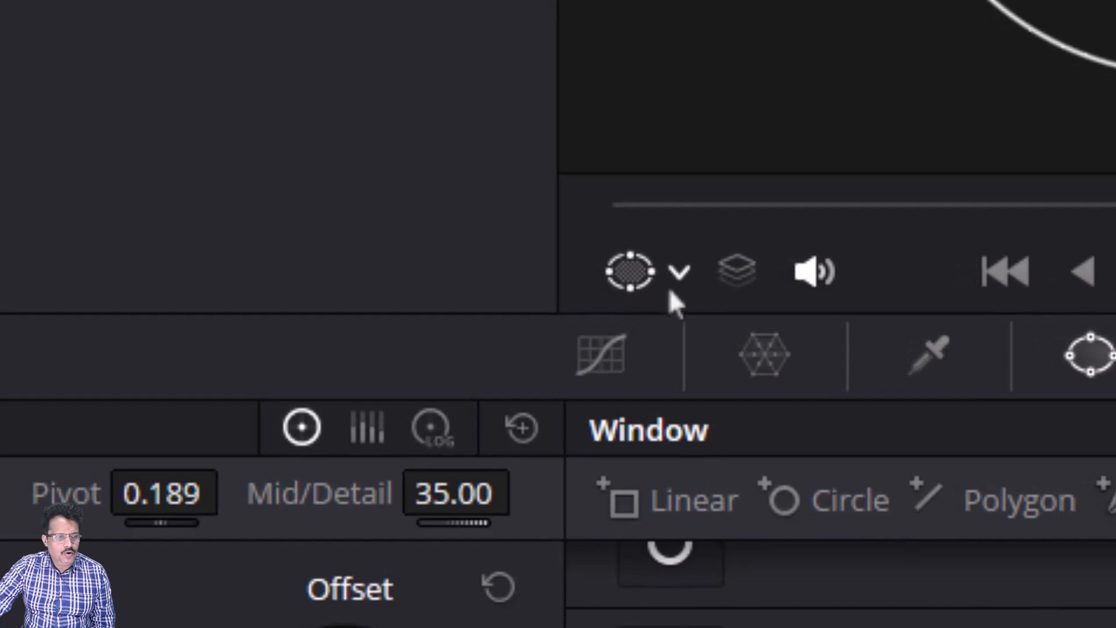
pyautogui.click(679, 274)
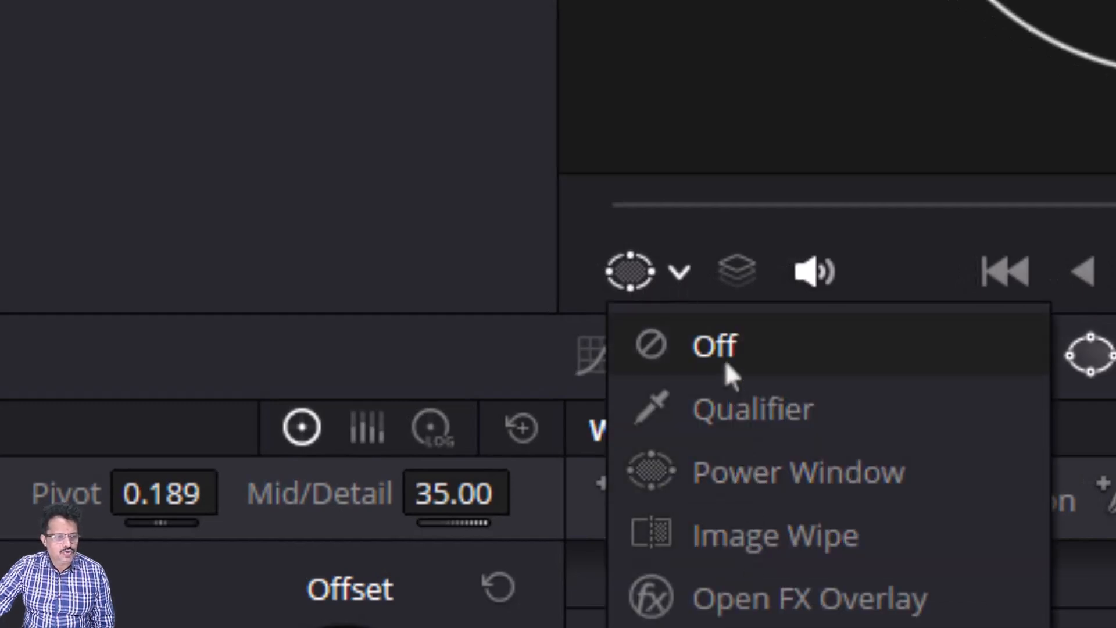
pyautogui.click(725, 359)
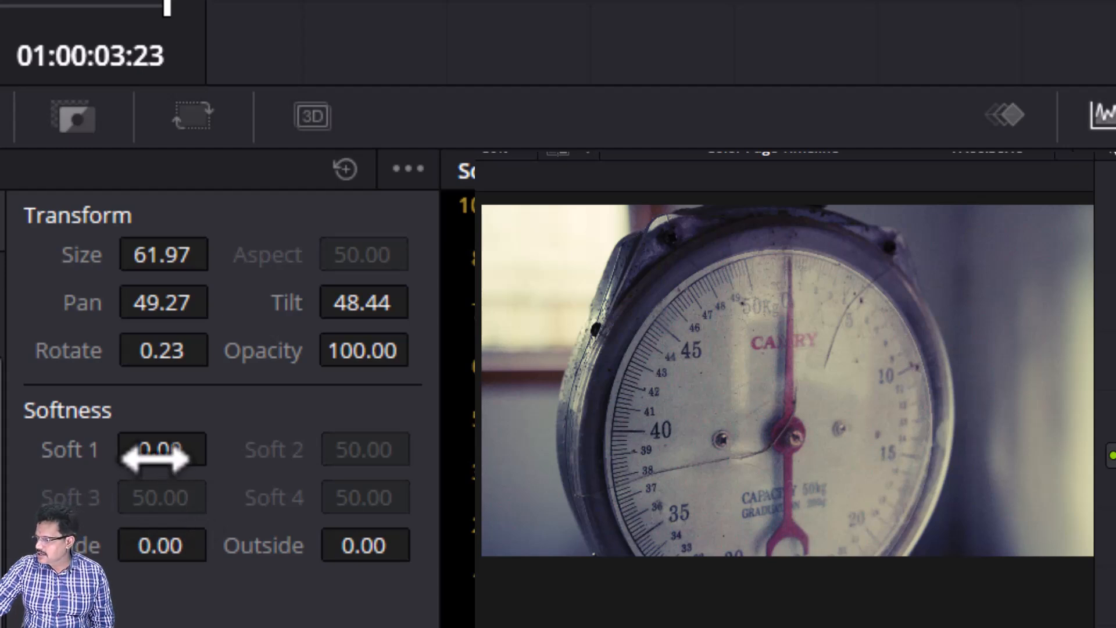
pyautogui.moveTo(154, 459); pyautogui.dragTo(248, 460)
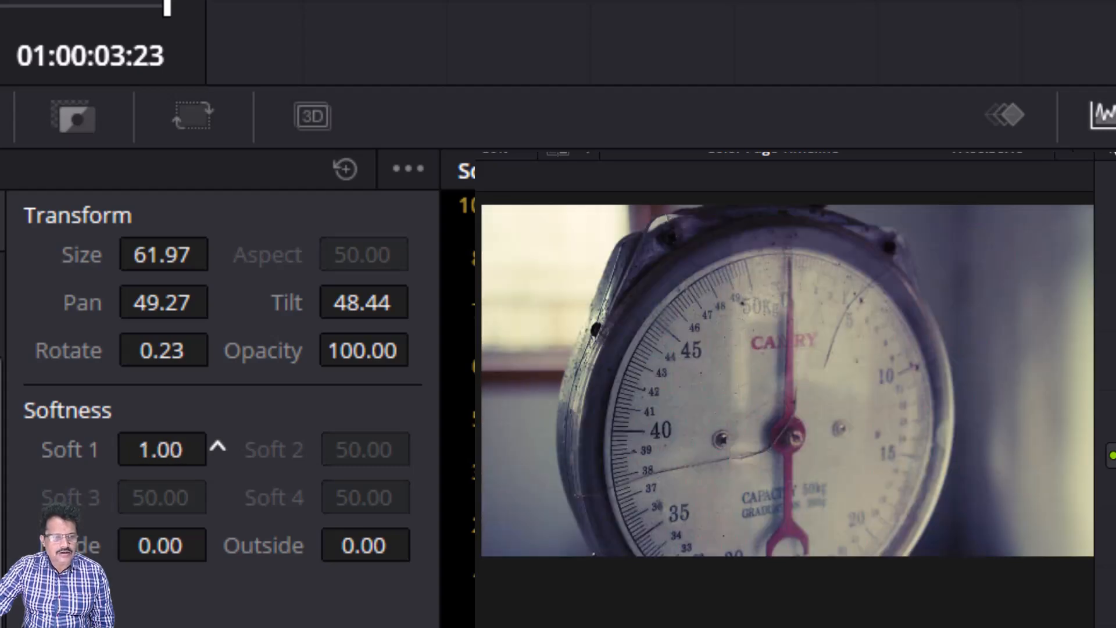
pyautogui.moveTo(253, 459); pyautogui.dragTo(292, 459)
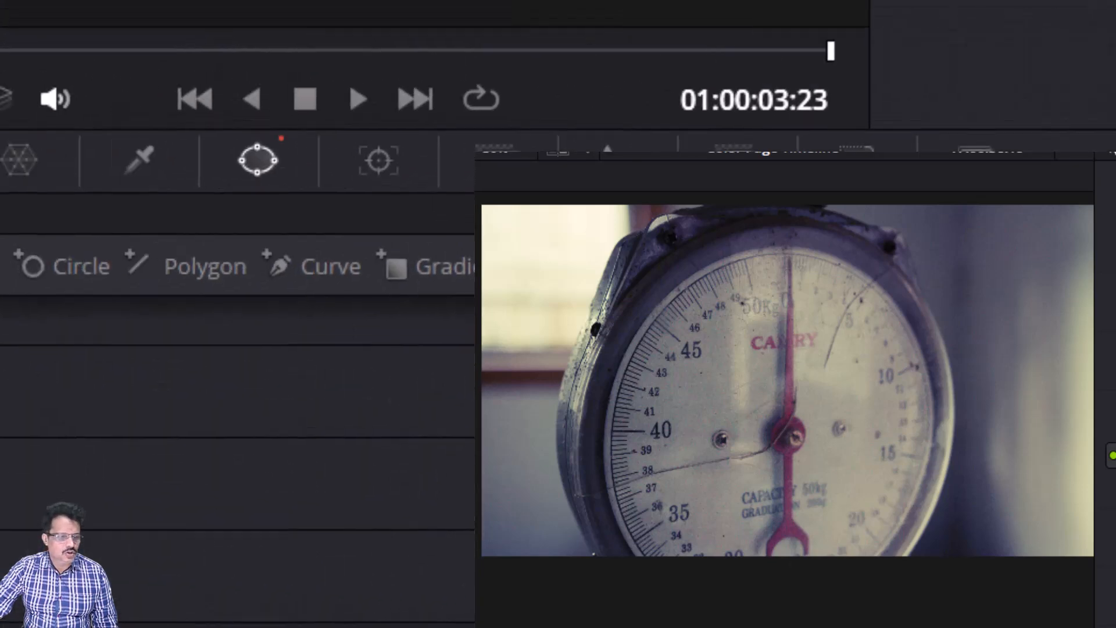
# Switch the viewer overlay back to Power Window so the Bezier outline can be edited.
pyautogui.click(222, 129)
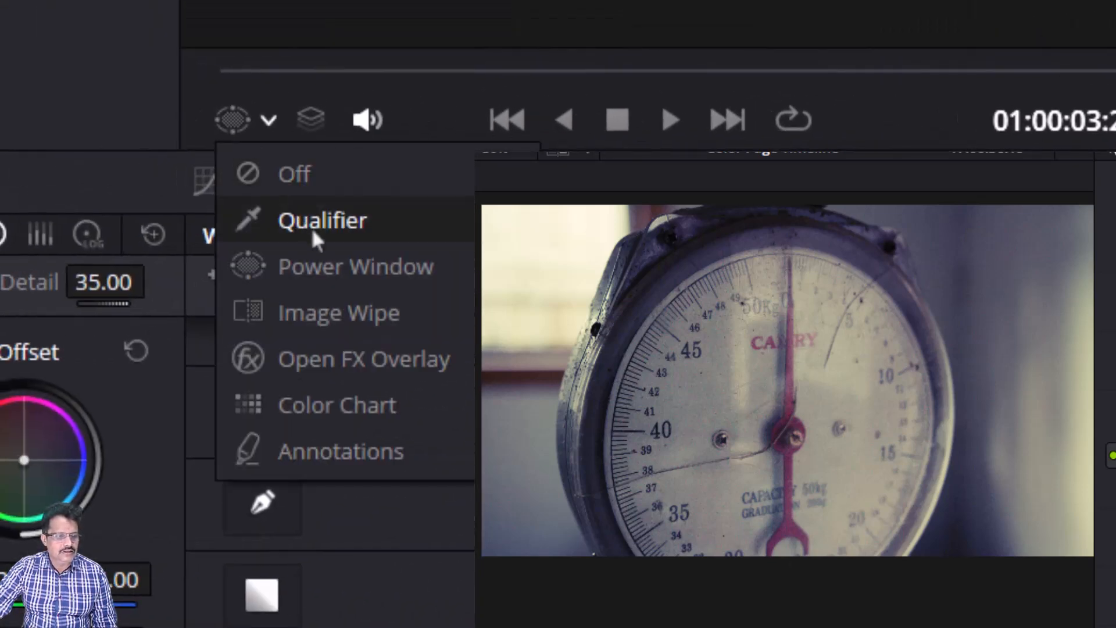
pyautogui.click(312, 265)
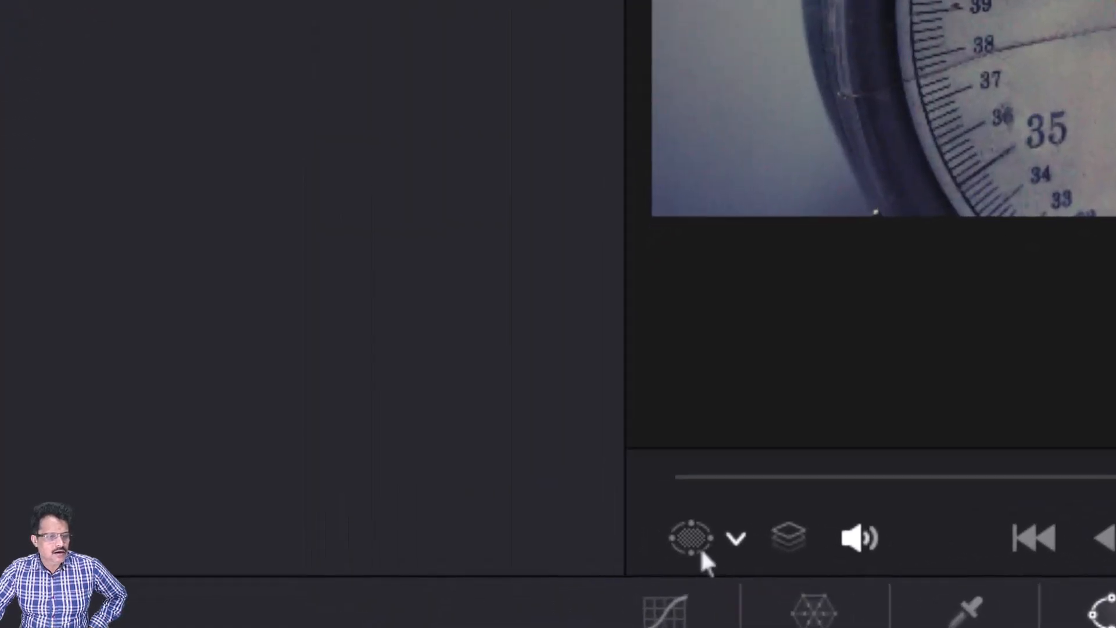
pyautogui.click(436, 574)
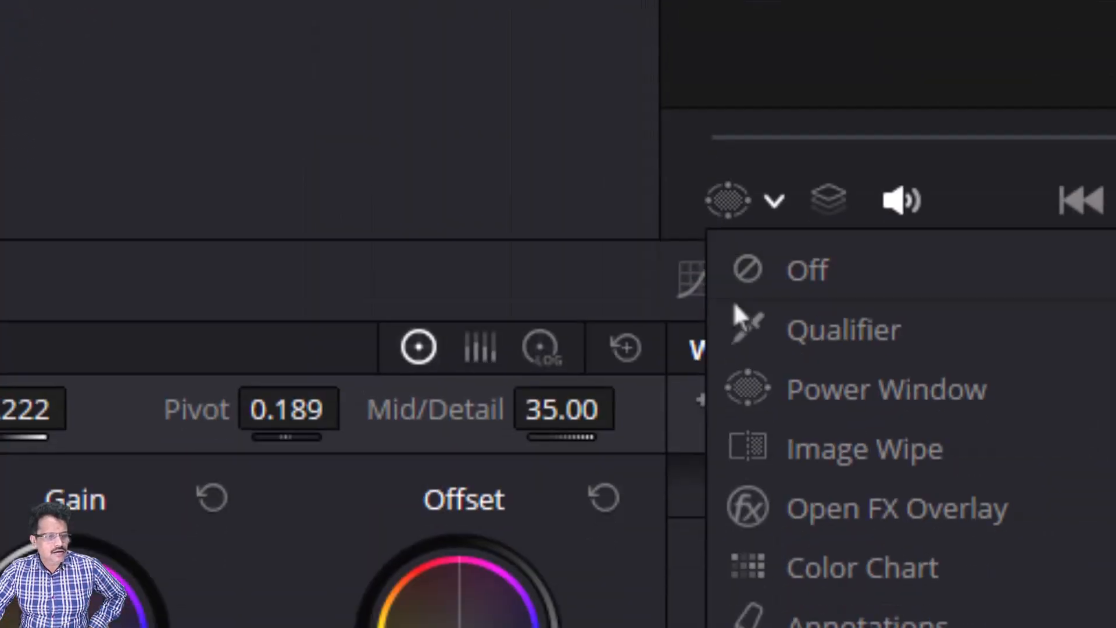
pyautogui.click(828, 359)
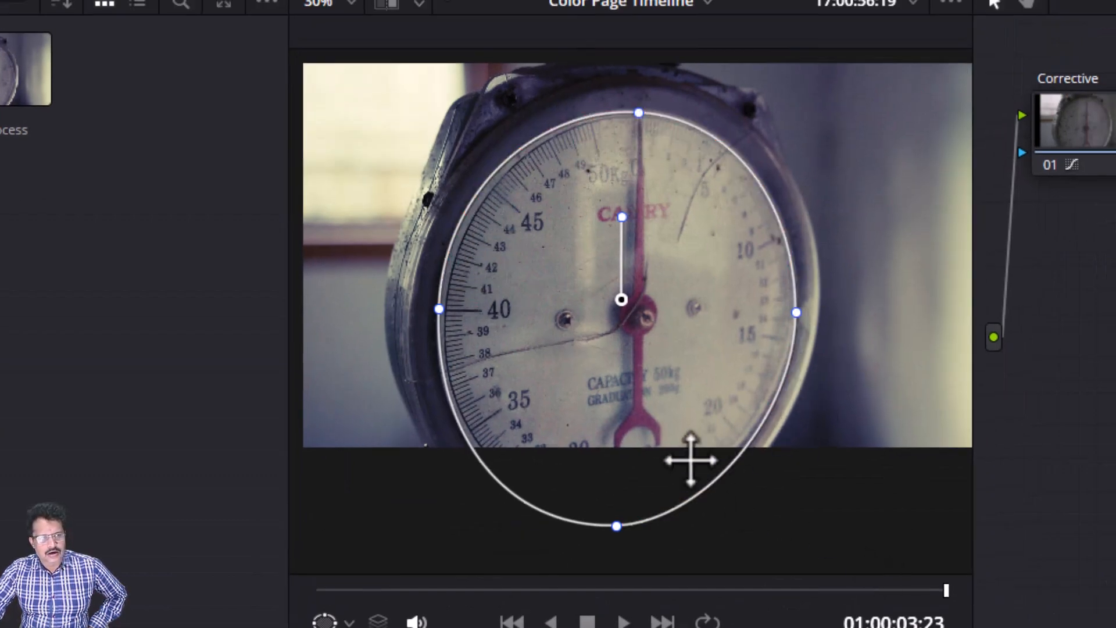
# Go to the clip's start at 01:00:02:00 and shift the window's left and right control points to the dial's edges.
pyautogui.moveTo(944, 589); pyautogui.dragTo(681, 607)
pyautogui.moveTo(758, 599); pyautogui.dragTo(294, 615)
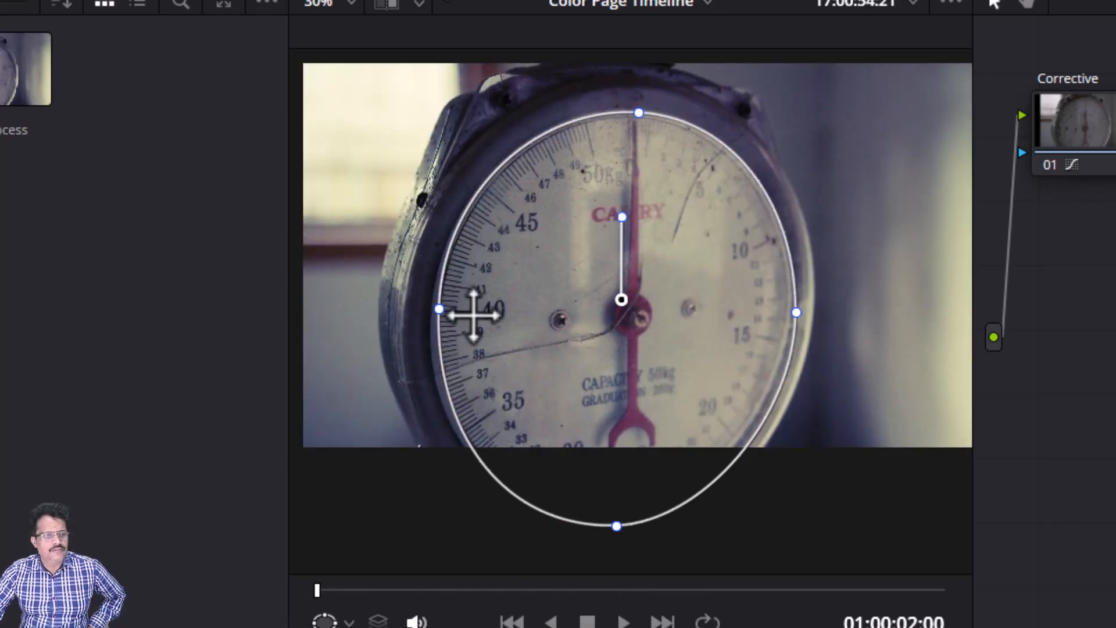
pyautogui.click(439, 309)
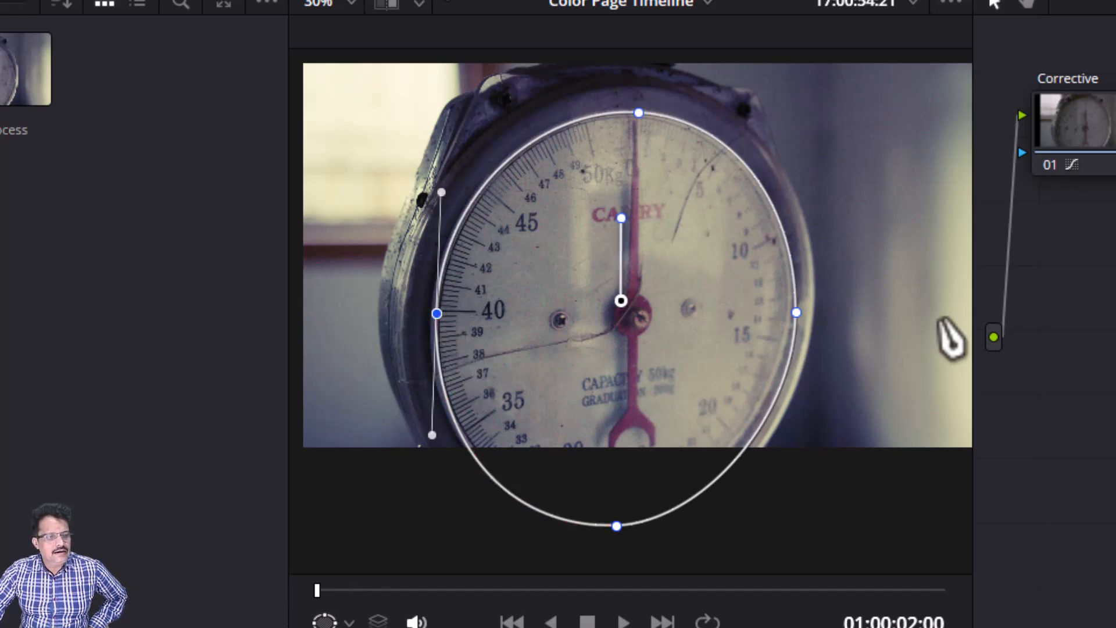
pyautogui.click(795, 314)
pyautogui.moveTo(795, 315); pyautogui.dragTo(792, 314)
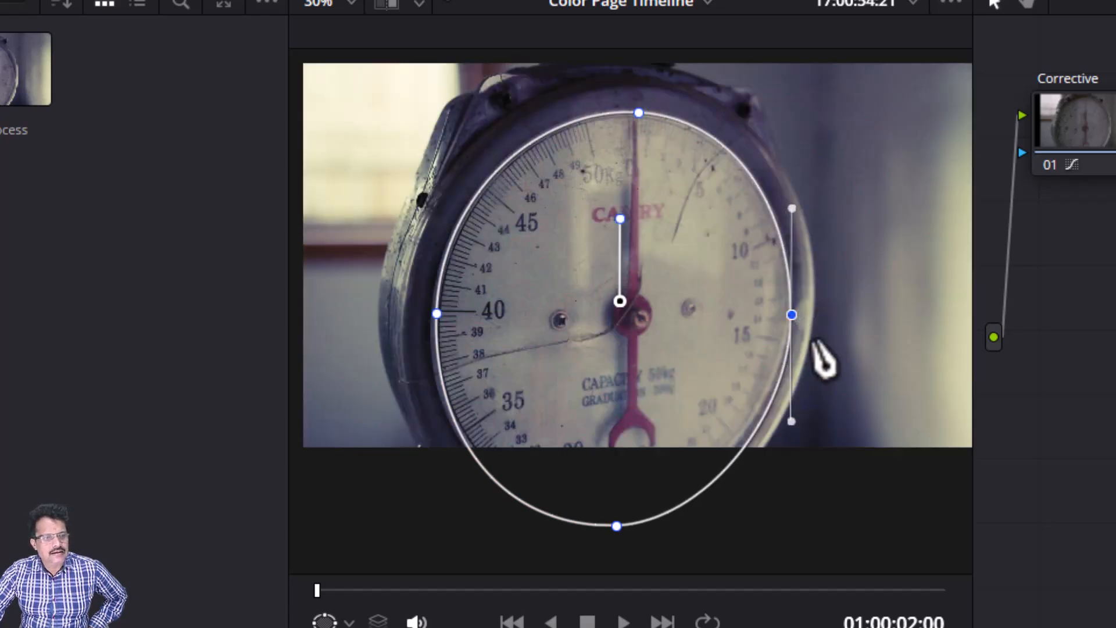
# Raise the window's lowest control point to fit the dial and play the clip in a loop to check the untracked window.
pyautogui.moveTo(616, 526); pyautogui.dragTo(611, 515)
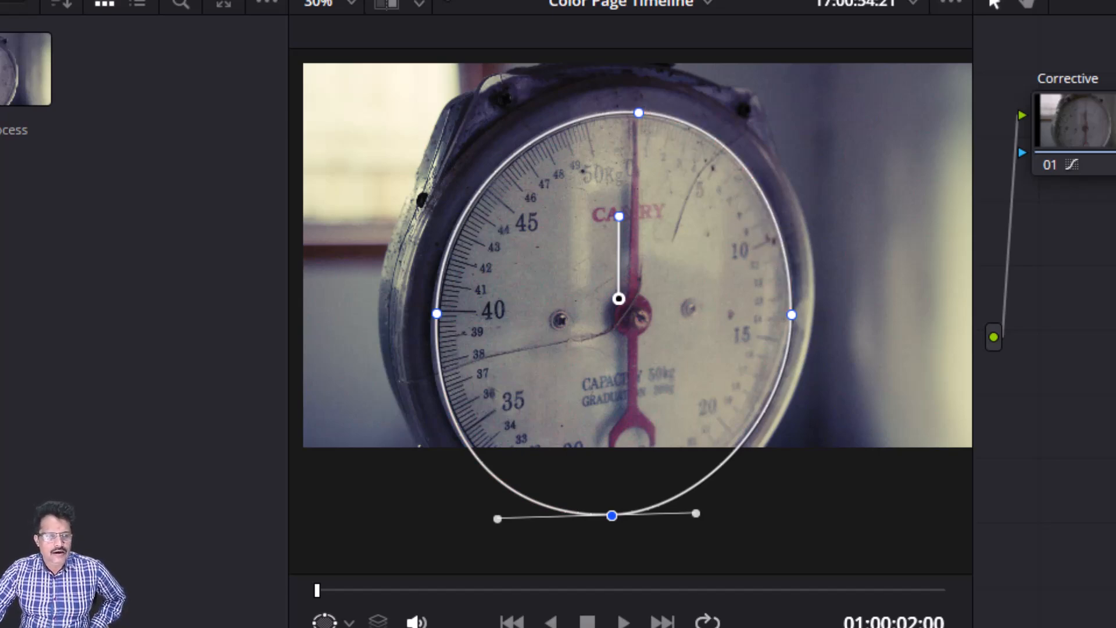
pyautogui.hotkey('ctrl', '/')
pyautogui.press('space')
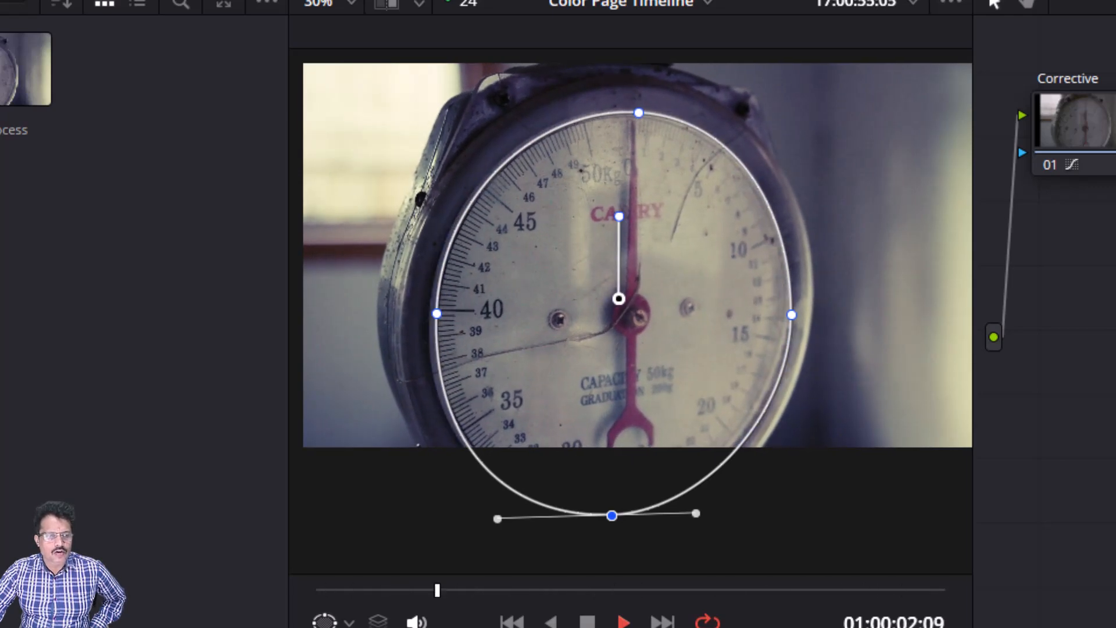
pyautogui.press('space')
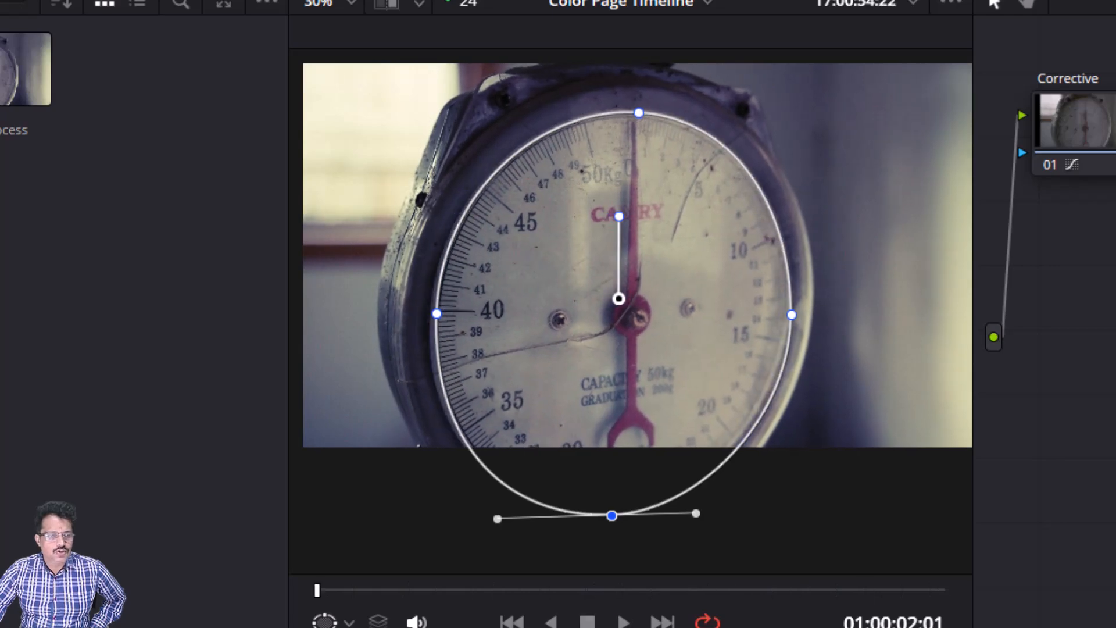
pyautogui.press('j')
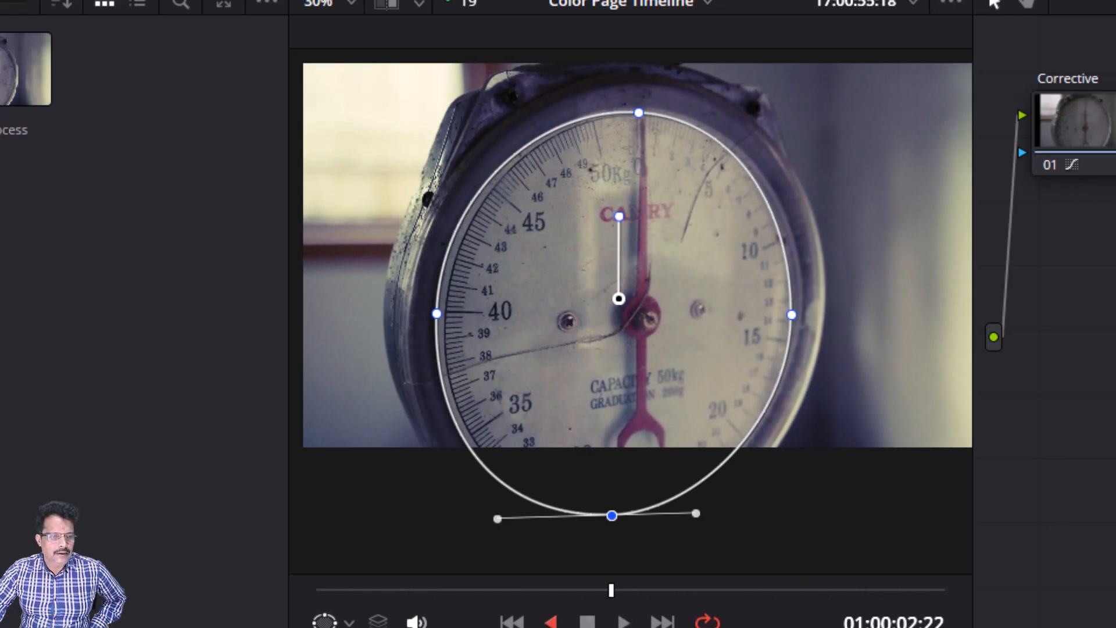
# Return to 01:00:02:00 and track the dial window forward through the clip with pan, tilt, zoom, rotate and 3D enabled.
pyautogui.click(318, 591)
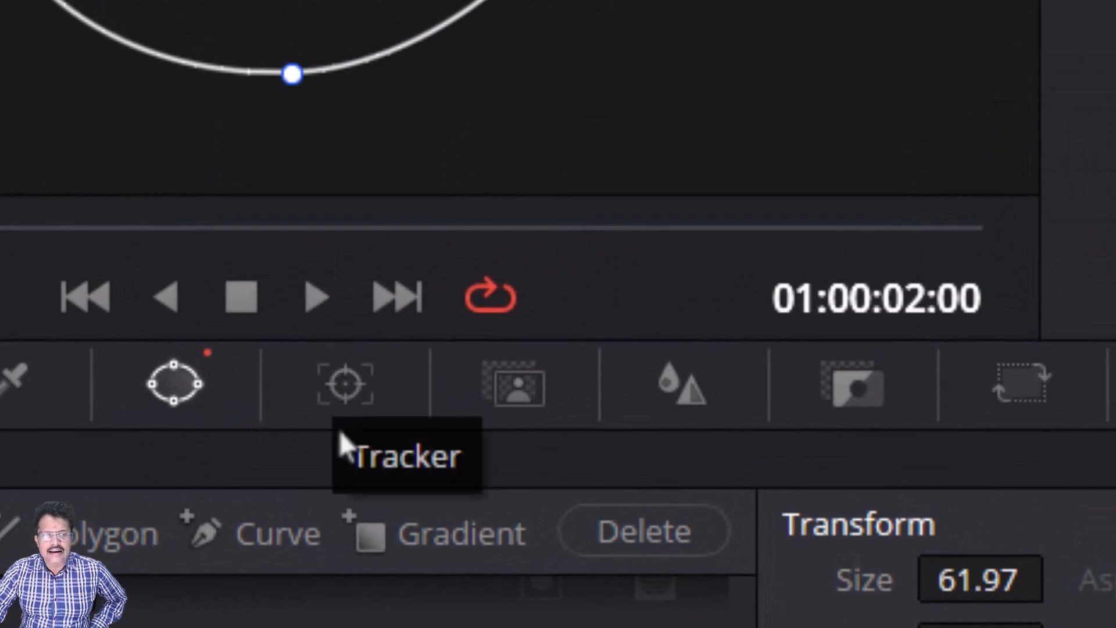
pyautogui.click(345, 385)
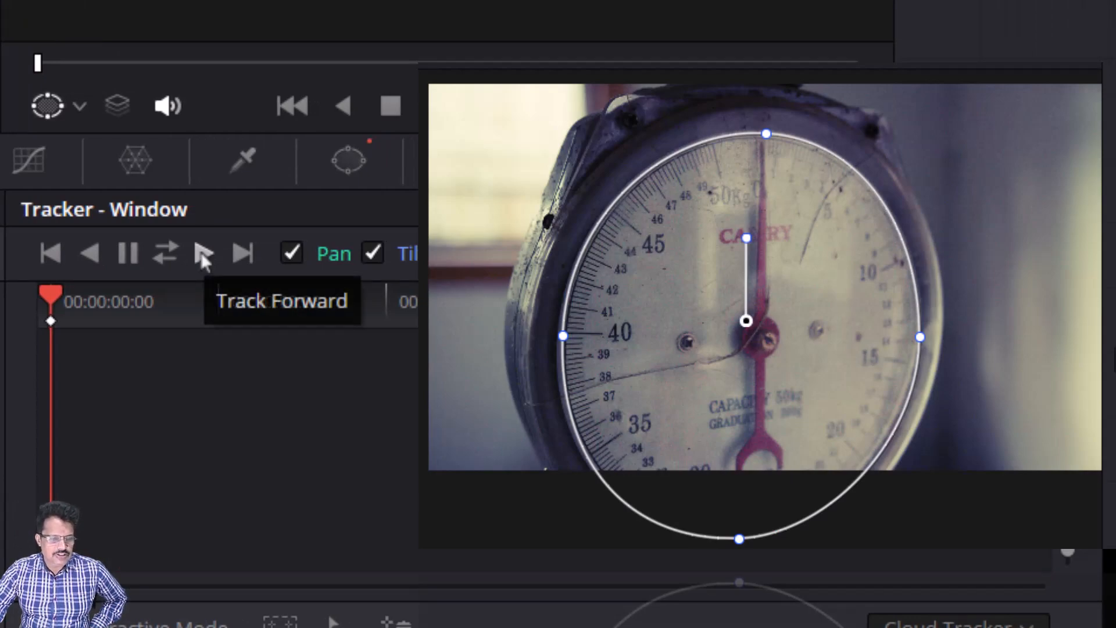
pyautogui.click(203, 253)
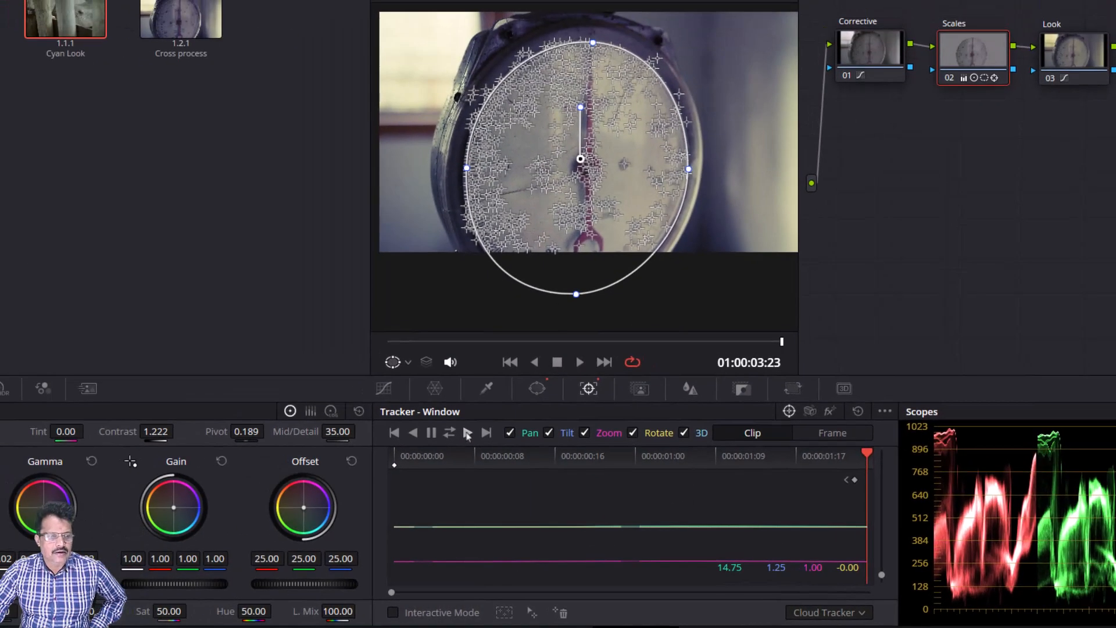
# Scrub and play through the tracked clip to check the window's fit on the dial, and turn off the viewer overlay.
pyautogui.moveTo(813, 456); pyautogui.dragTo(424, 459)
pyautogui.press('space')
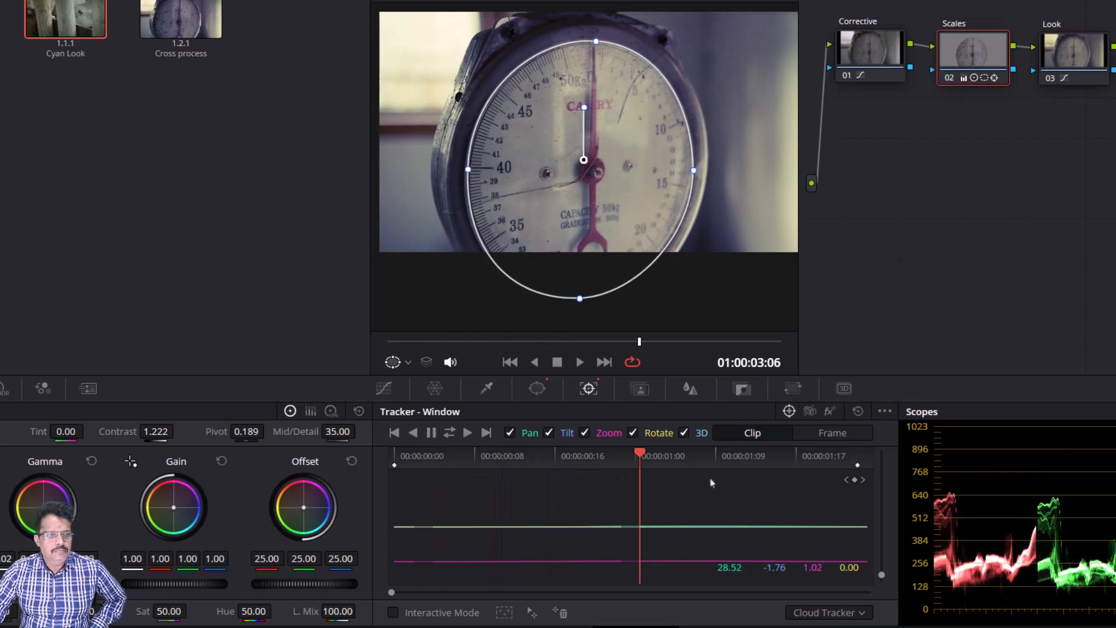
pyautogui.moveTo(756, 498); pyautogui.dragTo(385, 487)
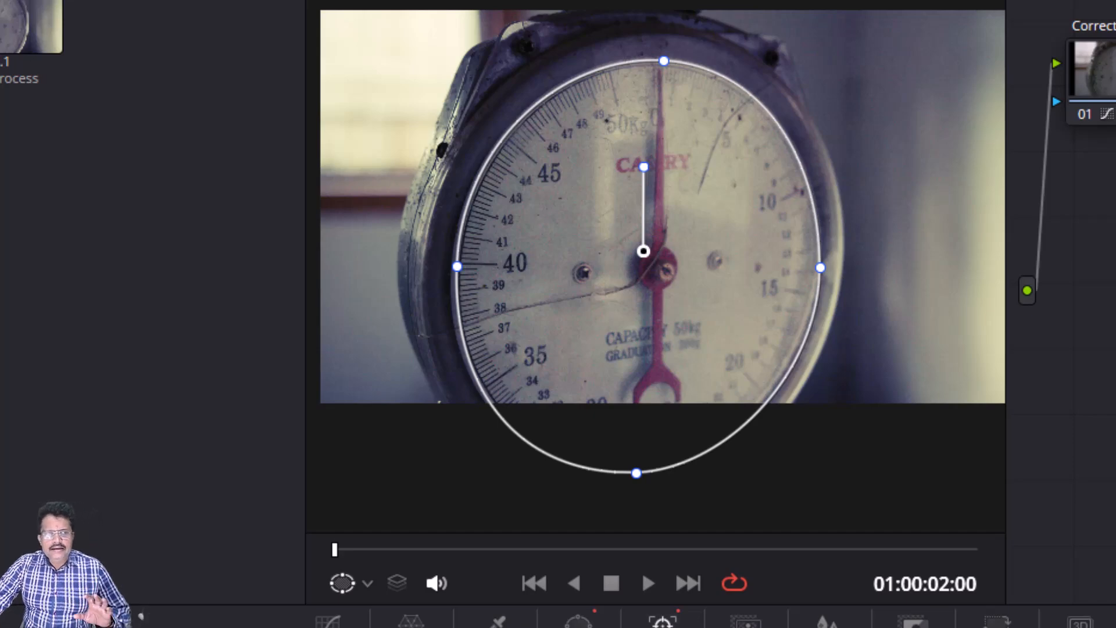
pyautogui.click(366, 583)
pyautogui.click(384, 619)
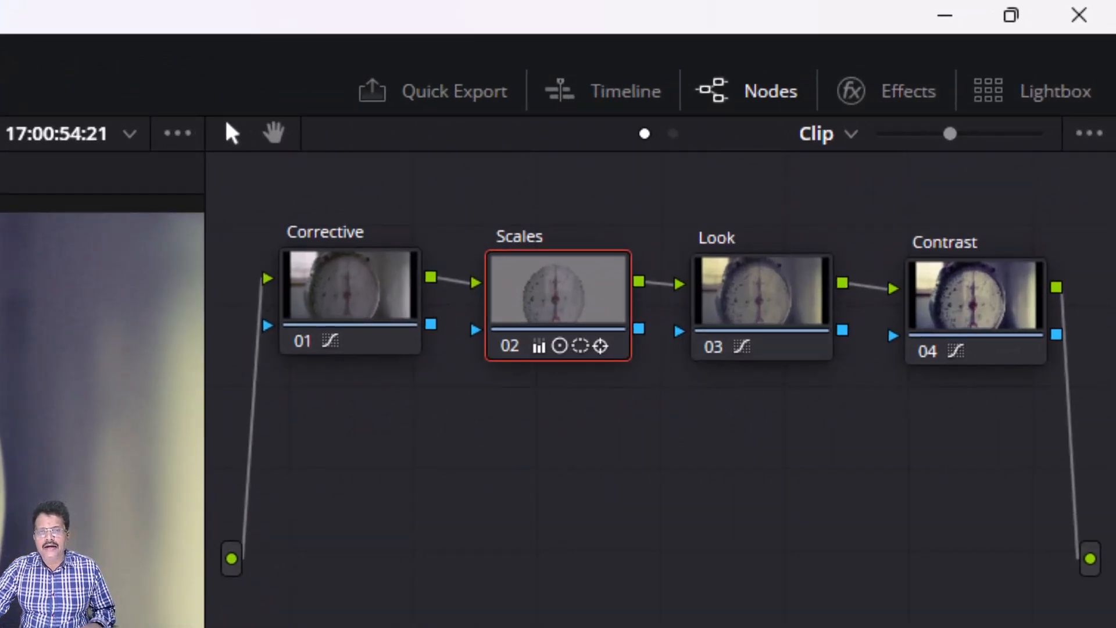
# Add a serial node after the Contrast node and place it below Contrast, near the graph's output.
pyautogui.click(971, 304)
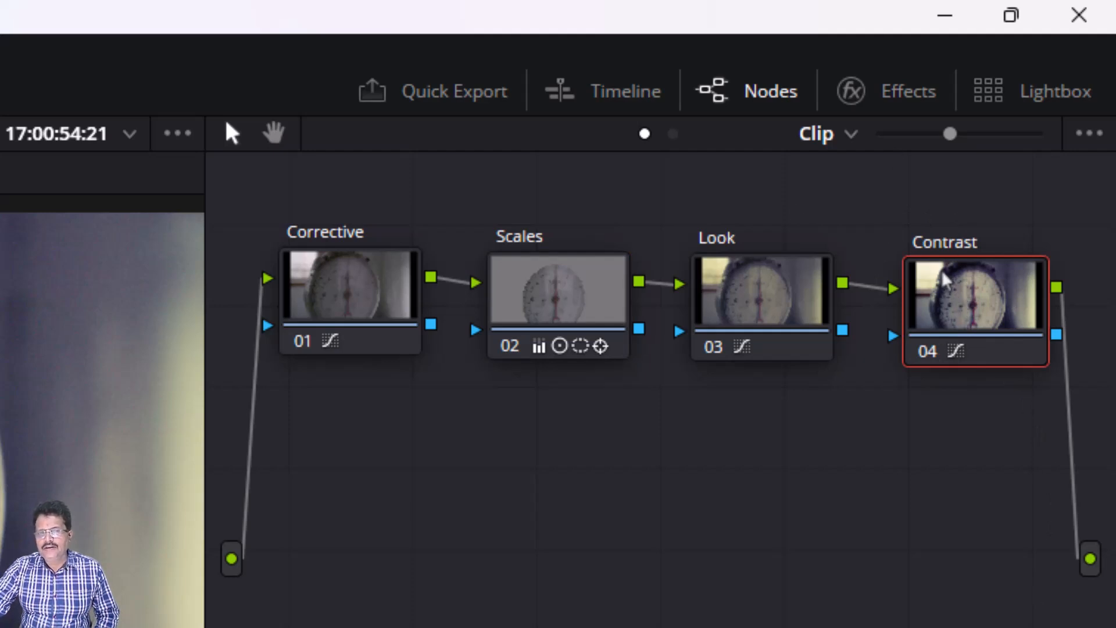
pyautogui.rightClick(946, 304)
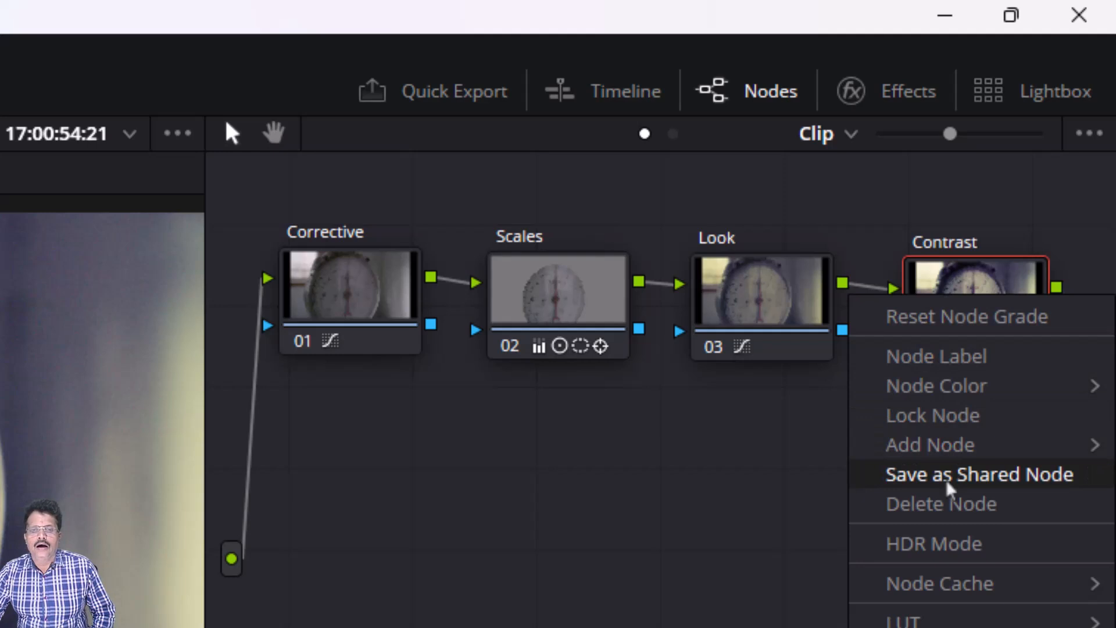
pyautogui.moveTo(961, 446)
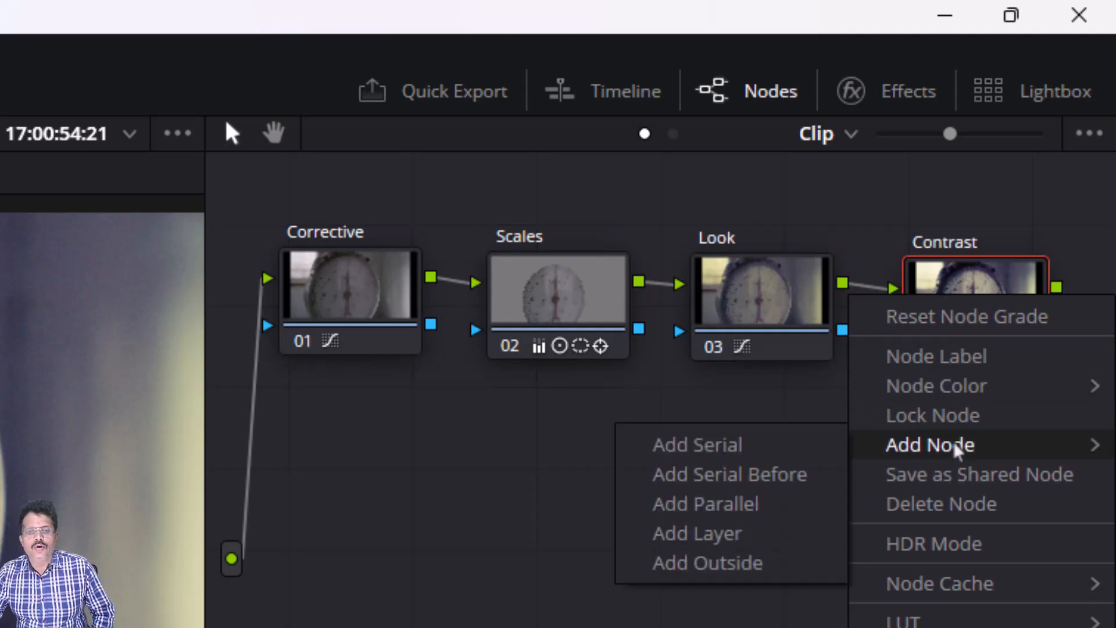
pyautogui.click(767, 454)
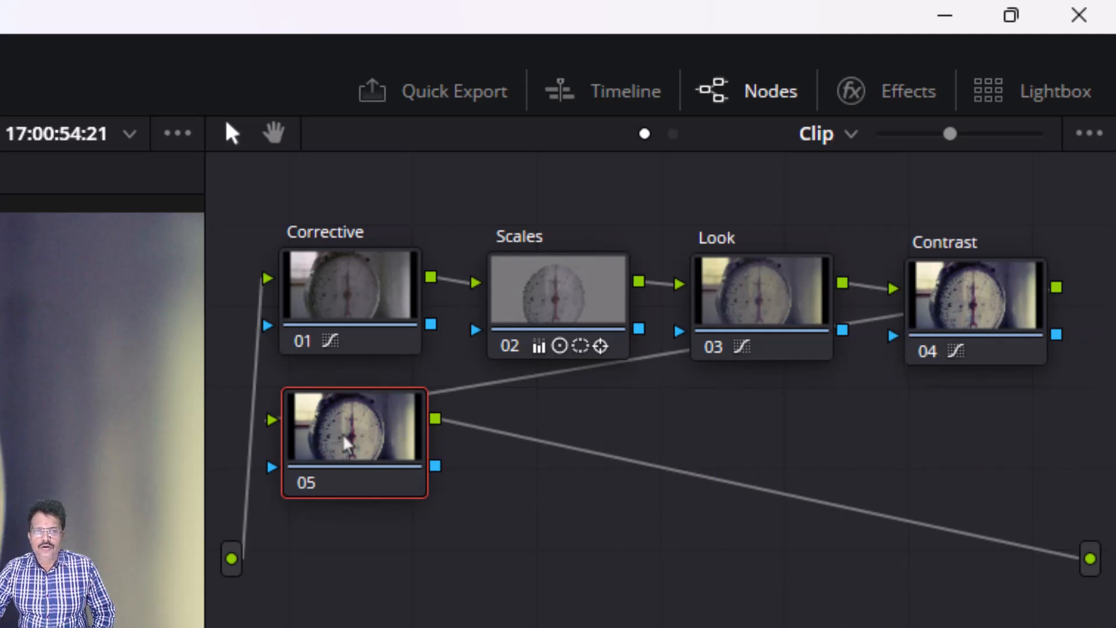
pyautogui.moveTo(355, 448); pyautogui.dragTo(894, 546)
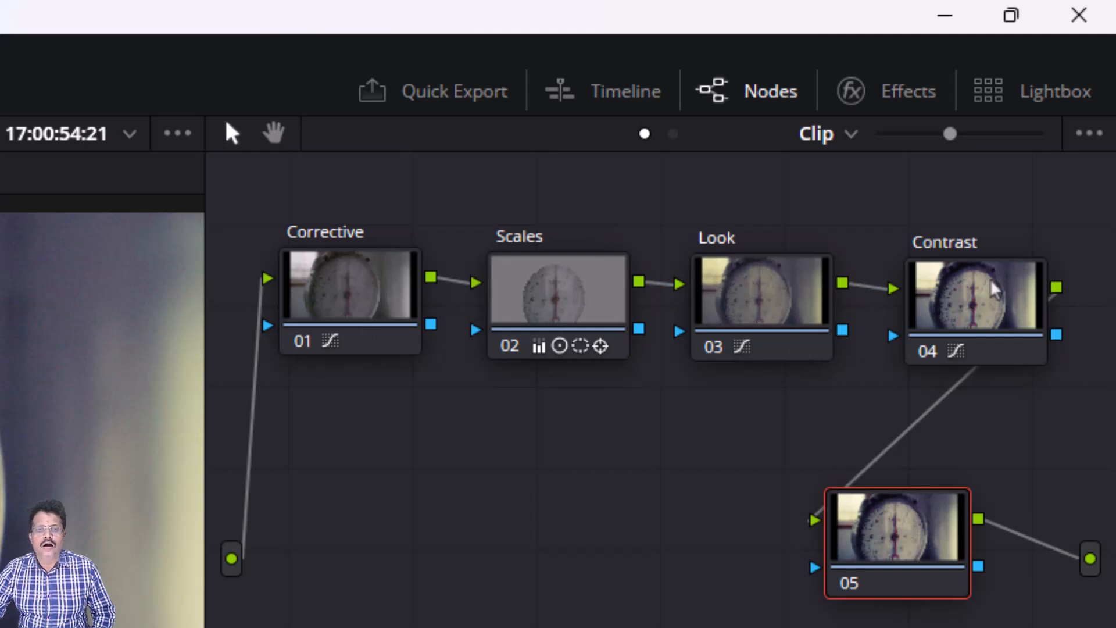
pyautogui.moveTo(882, 520); pyautogui.dragTo(877, 522)
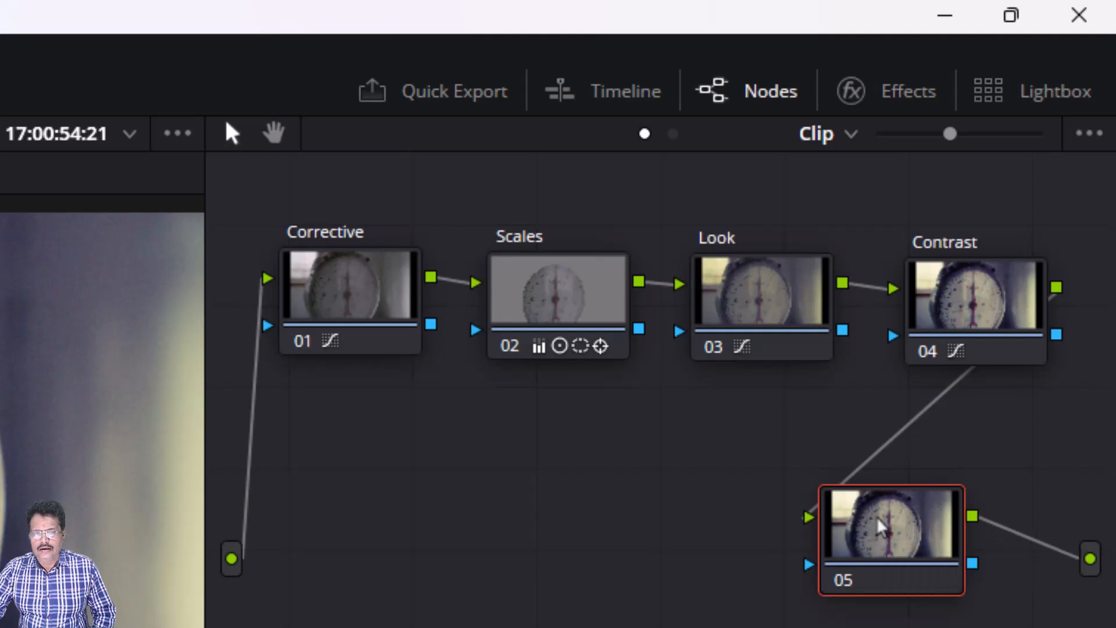
# Label the new node 05 as Vignette.
pyautogui.rightClick(878, 519)
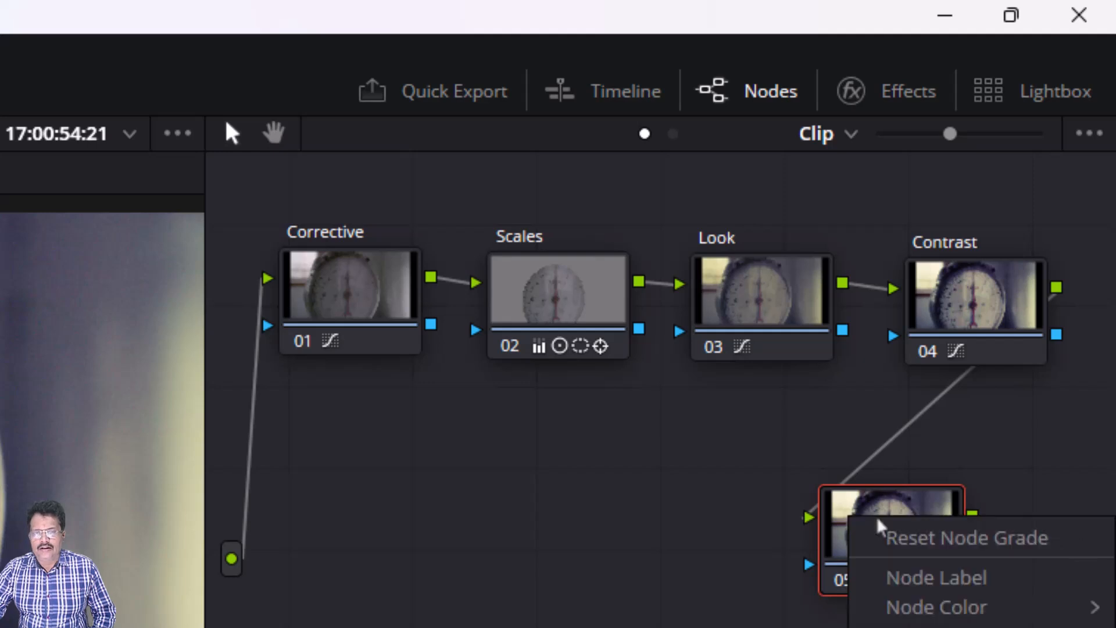
pyautogui.click(893, 581)
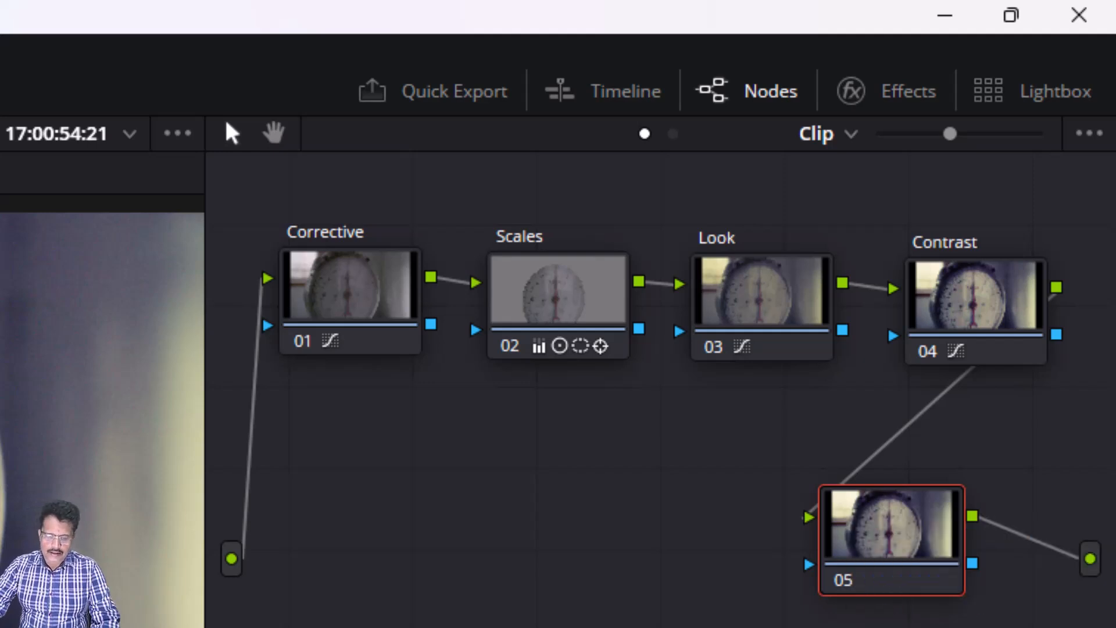
pyautogui.write('Vignette')
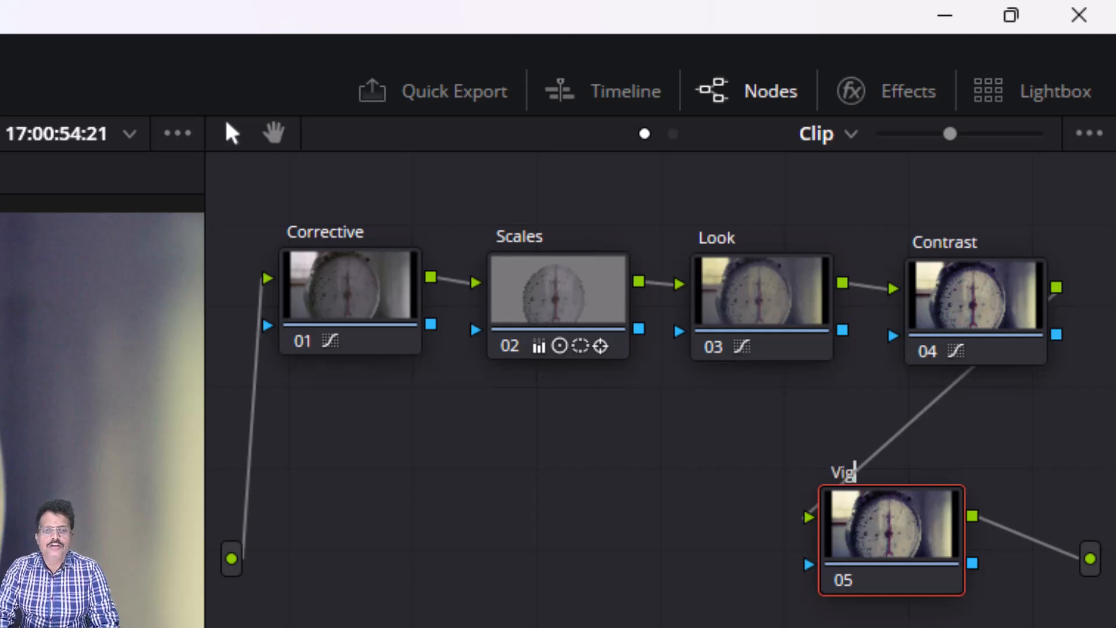
pyautogui.press('Return')
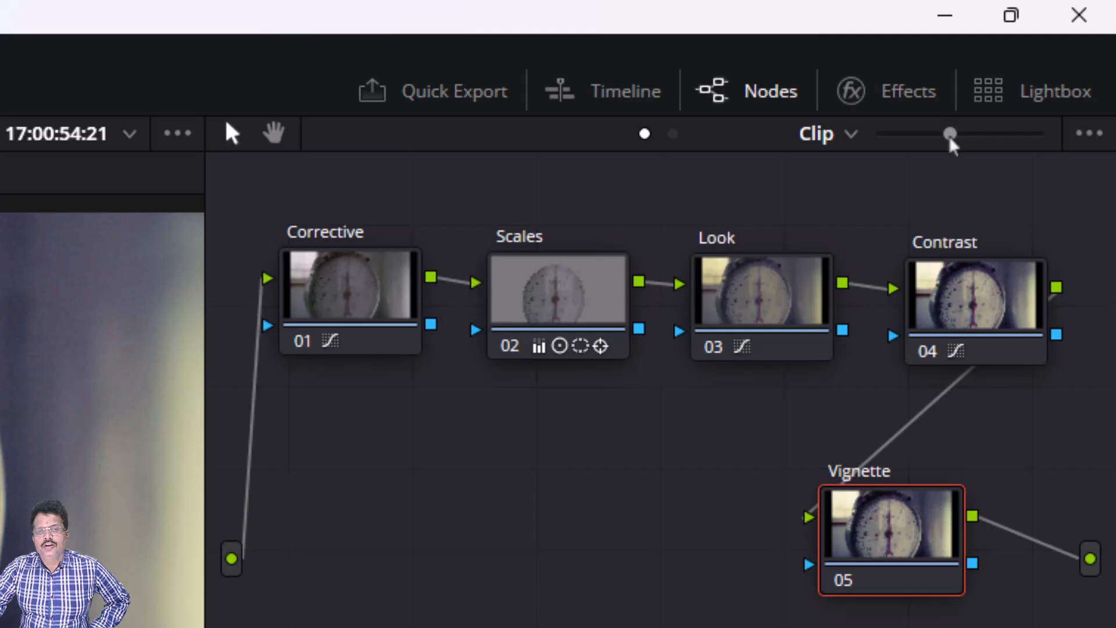
# Reduce the node graph's zoom and arrange the Corrective, Scales, Look, Contrast and Vignette nodes in one row.
pyautogui.moveTo(950, 140); pyautogui.dragTo(919, 143)
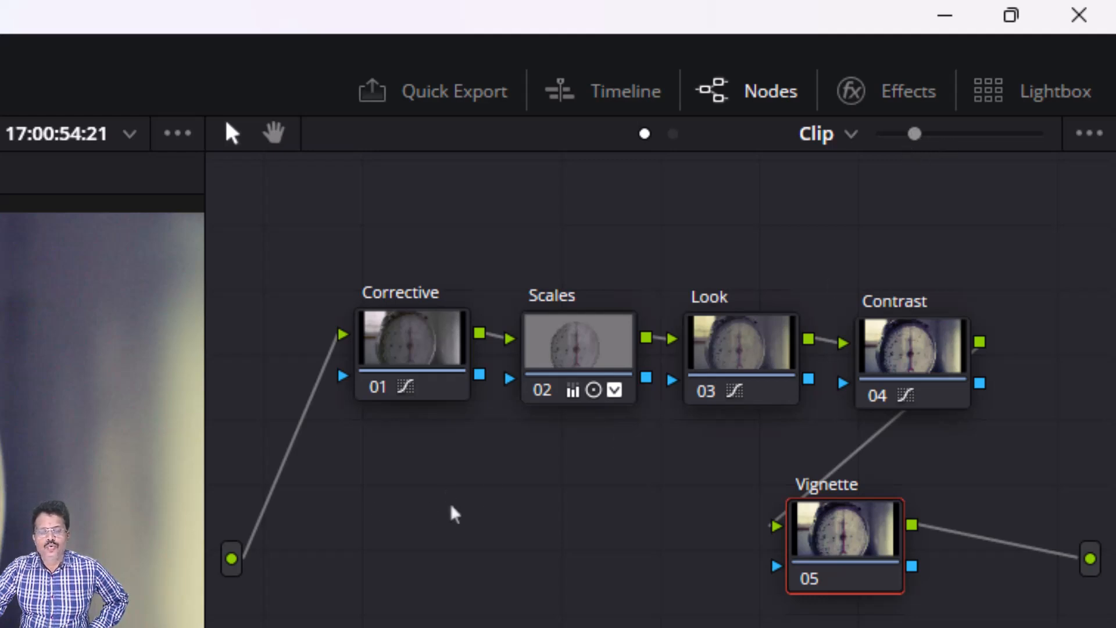
pyautogui.moveTo(417, 357); pyautogui.dragTo(351, 349)
pyautogui.moveTo(546, 348); pyautogui.dragTo(485, 343)
pyautogui.moveTo(710, 341); pyautogui.dragTo(648, 337)
pyautogui.moveTo(910, 349); pyautogui.dragTo(821, 346)
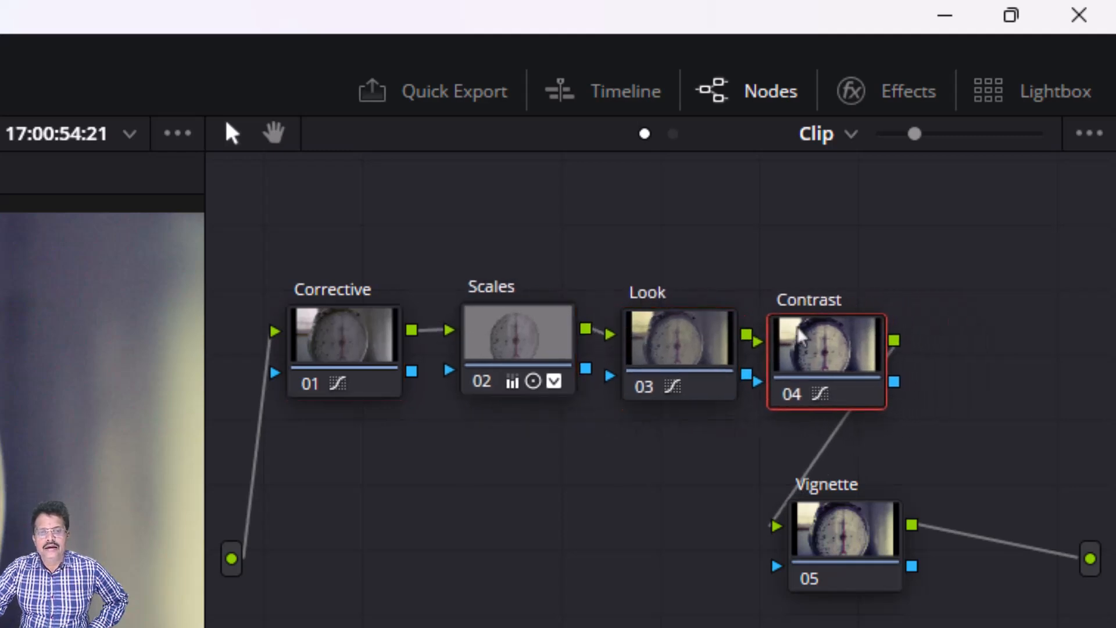
pyautogui.moveTo(845, 512); pyautogui.dragTo(991, 336)
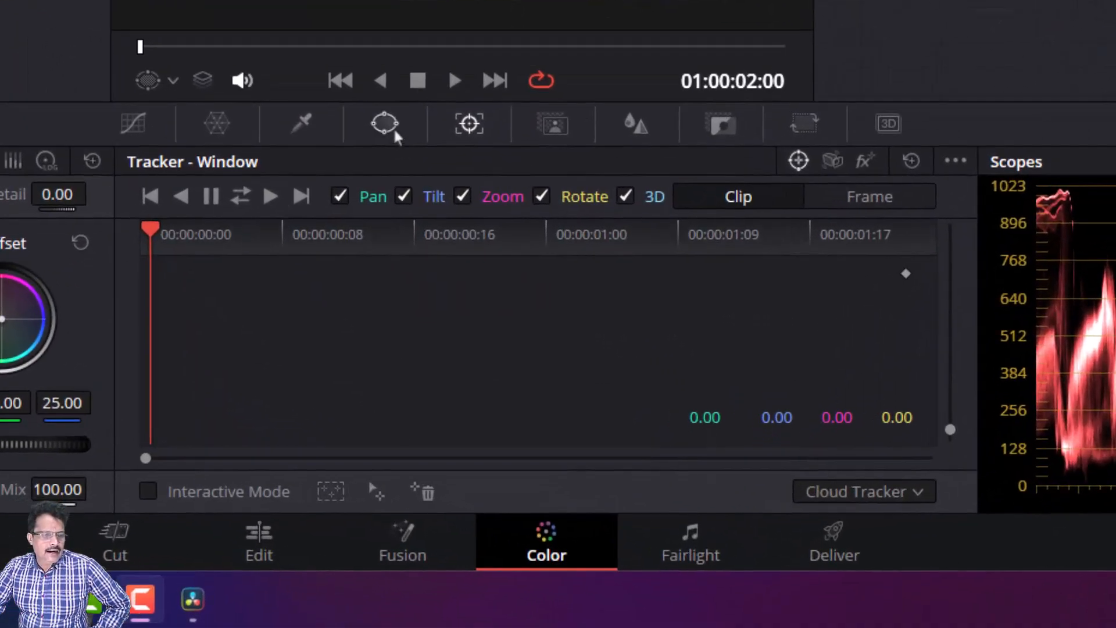
# Add a circle window to the Vignette node and stretch it into a wide ellipse, size about 60 and aspect about 73.
pyautogui.click(394, 133)
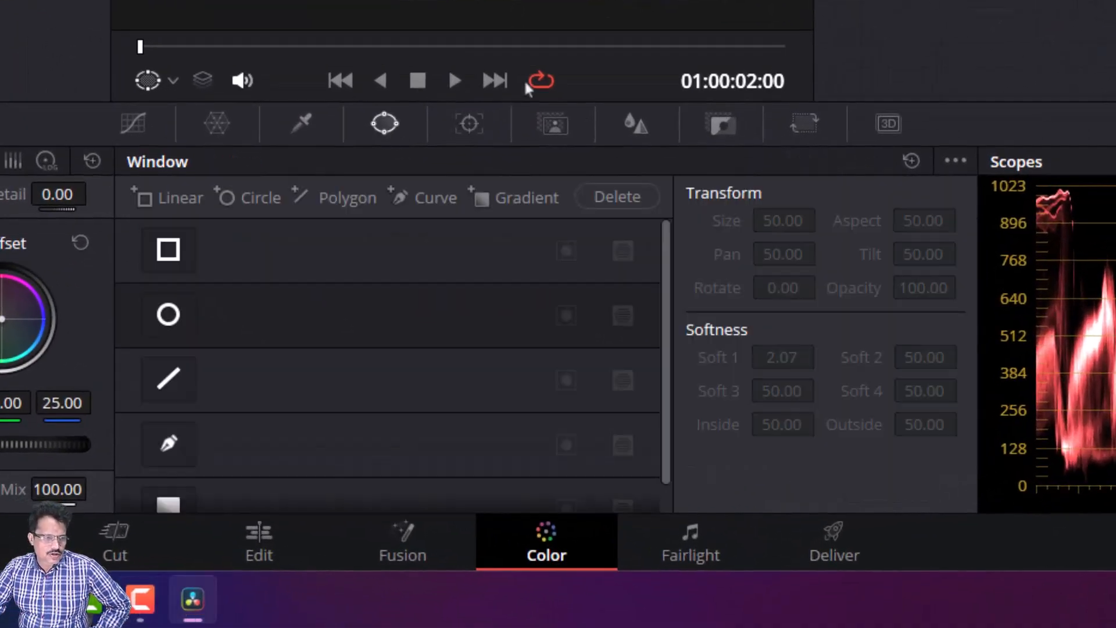
pyautogui.click(169, 316)
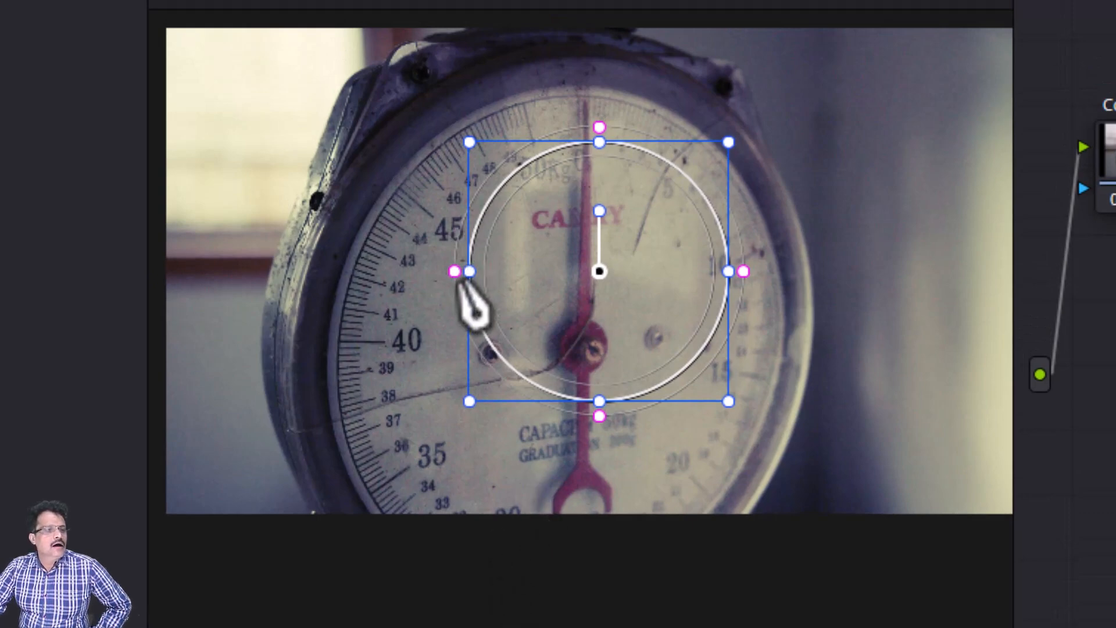
pyautogui.moveTo(472, 273); pyautogui.dragTo(207, 297)
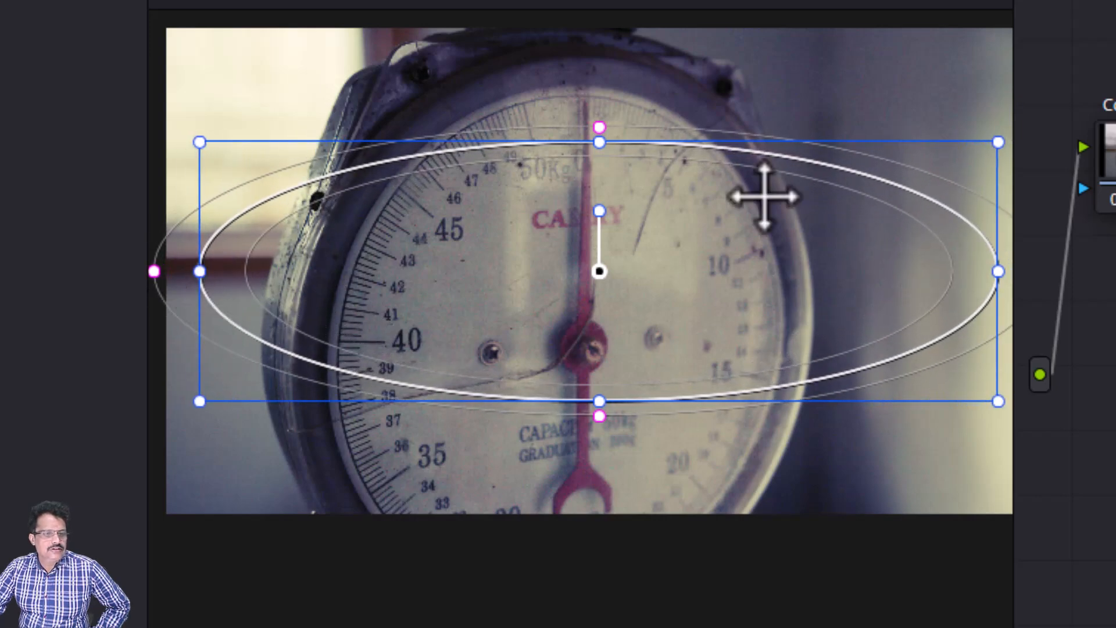
pyautogui.moveTo(599, 142); pyautogui.dragTo(599, 51)
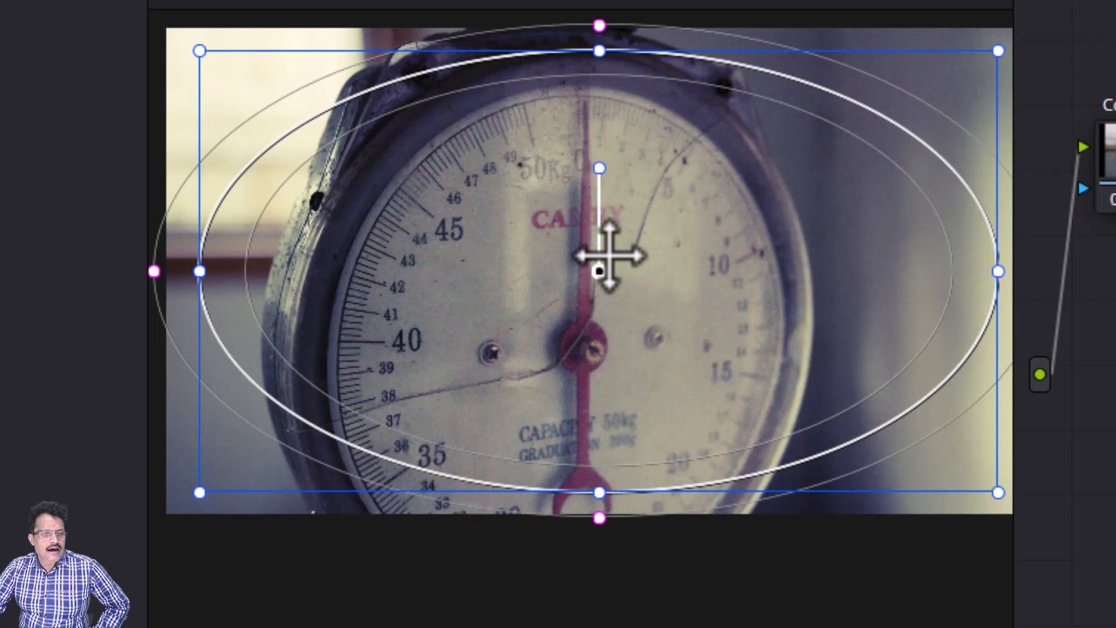
pyautogui.scroll(-1, 610, 256)
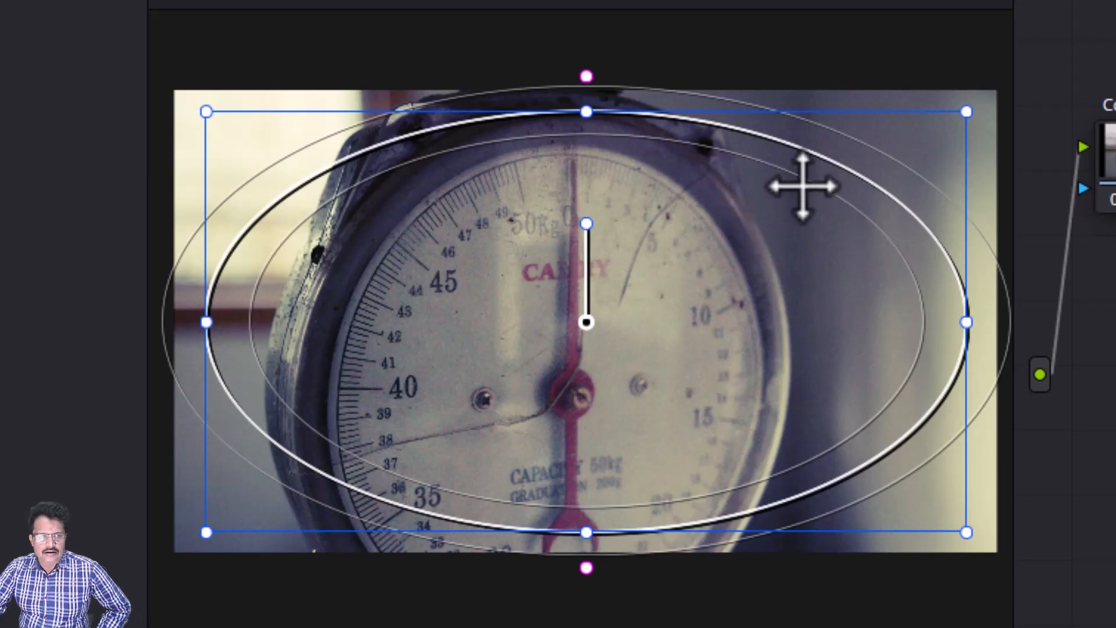
# Shift the vignette ellipse to about pan 50.21 and tilt 49.75, and increase its Soft 1 value to about 3.28.
pyautogui.moveTo(802, 179); pyautogui.dragTo(812, 187)
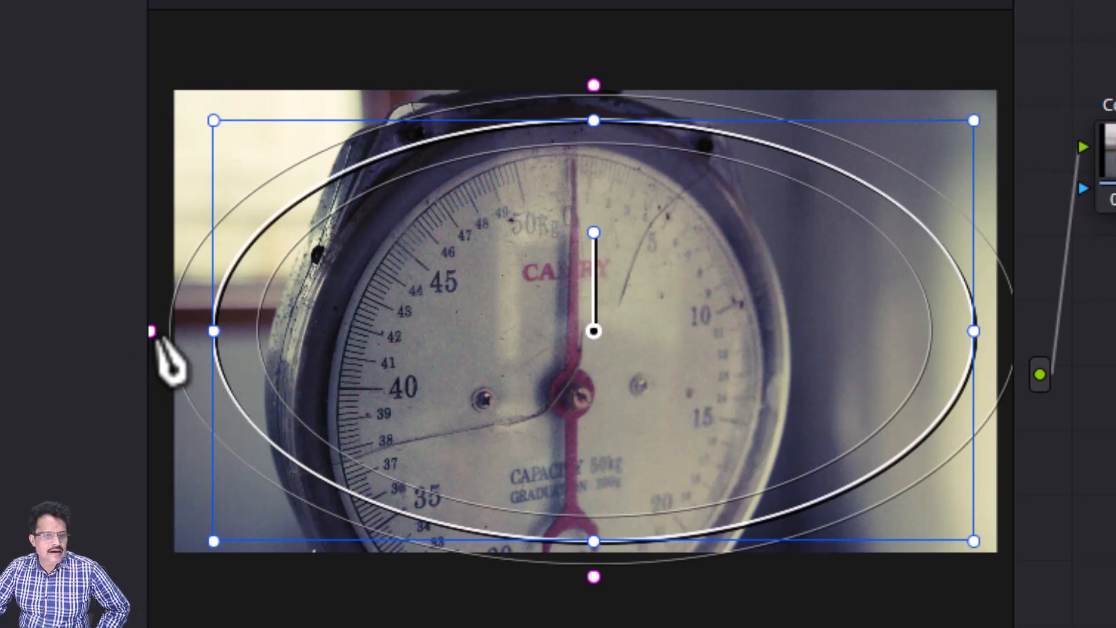
pyautogui.scroll(-1, 156, 338)
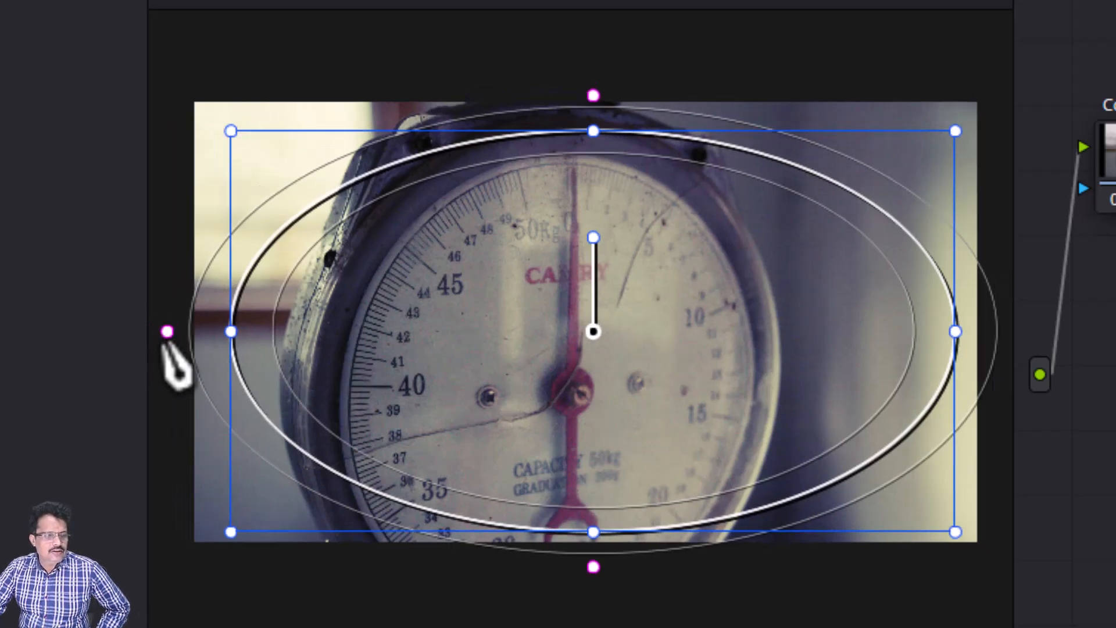
pyautogui.moveTo(168, 332)
pyautogui.mouseDown()
pyautogui.moveTo(155, 329)
pyautogui.moveTo(185, 336)
pyautogui.moveTo(147, 330)
pyautogui.moveTo(168, 332)
pyautogui.moveTo(150, 331)
pyautogui.moveTo(166, 332)
pyautogui.moveTo(167, 353)
pyautogui.mouseUp()
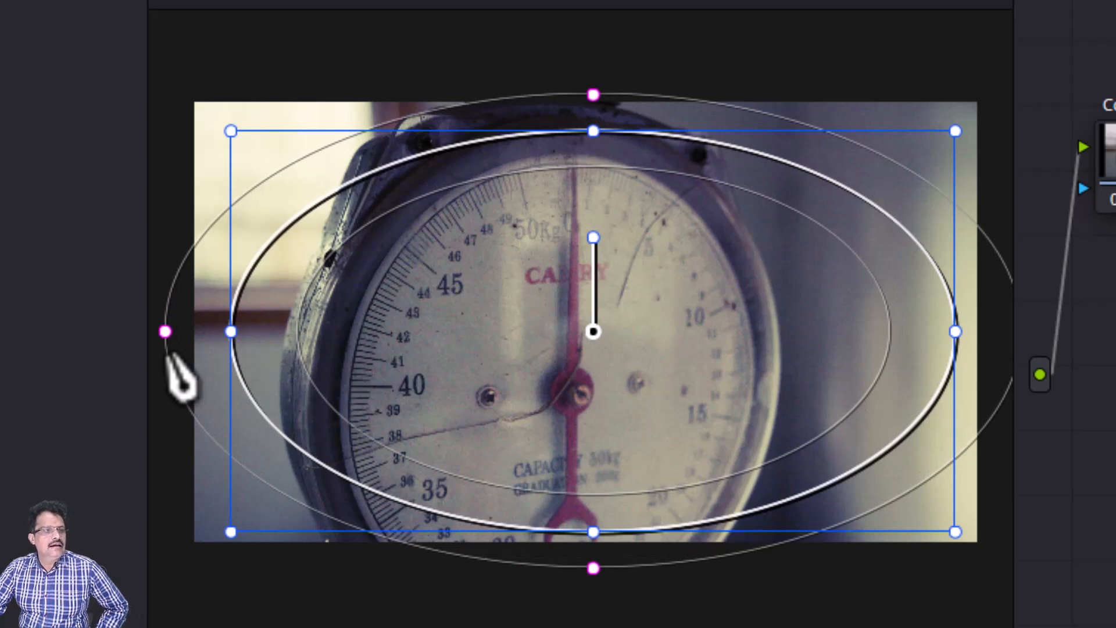
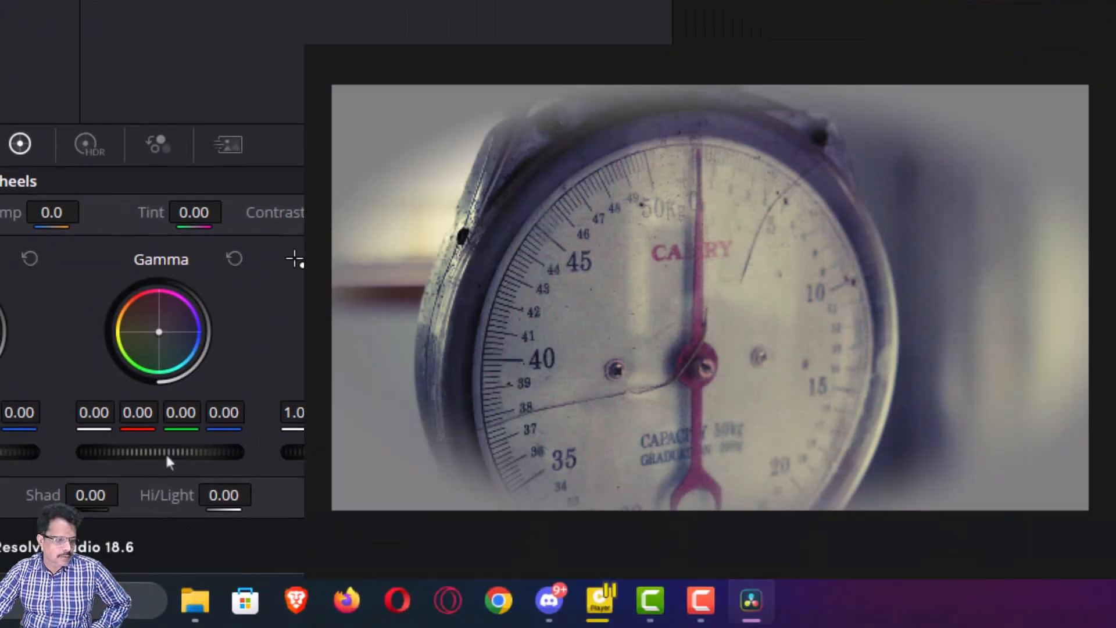
# Lower the Vignette node's overall gamma to -0.14.
pyautogui.moveTo(166, 452); pyautogui.dragTo(148, 452)
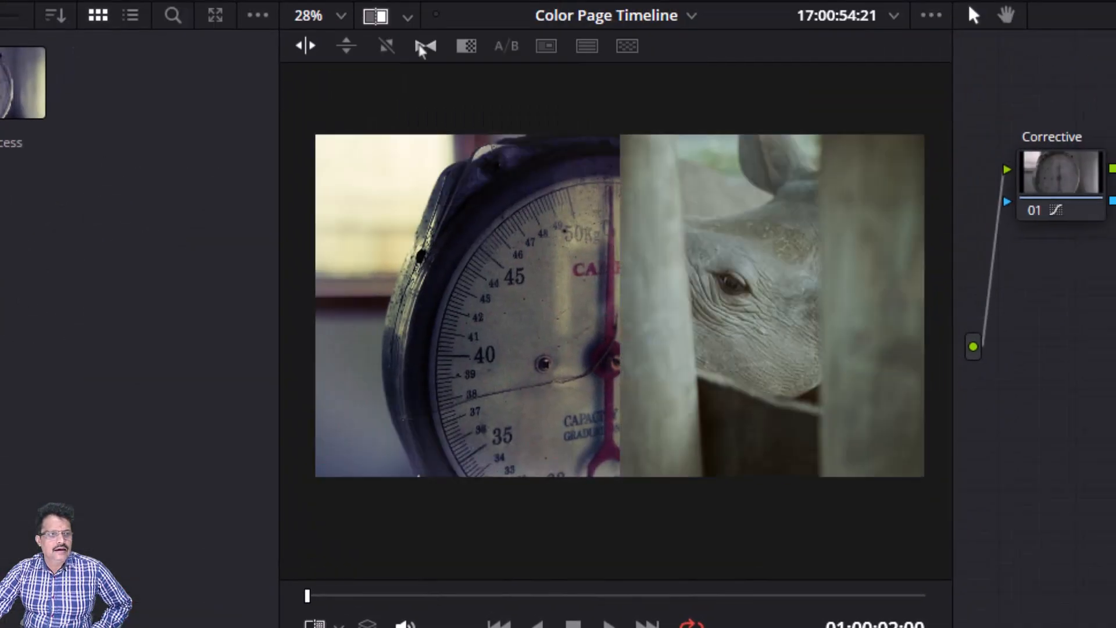
# Turn off the image wipe comparison in the viewer and show the timeline's clip thumbnails.
pyautogui.click(376, 19)
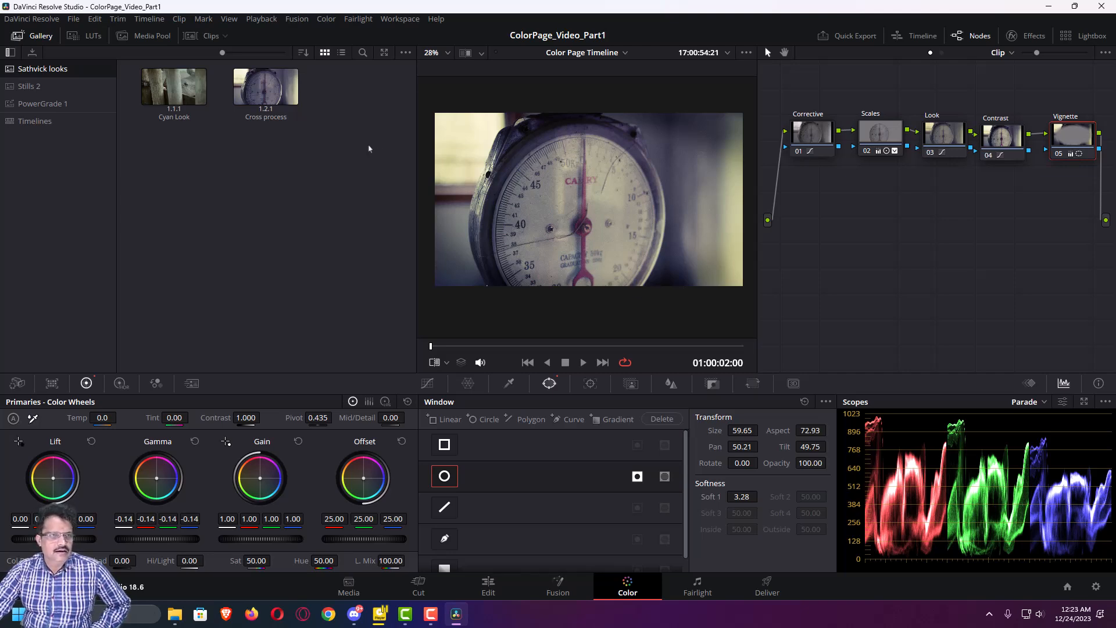
pyautogui.click(203, 37)
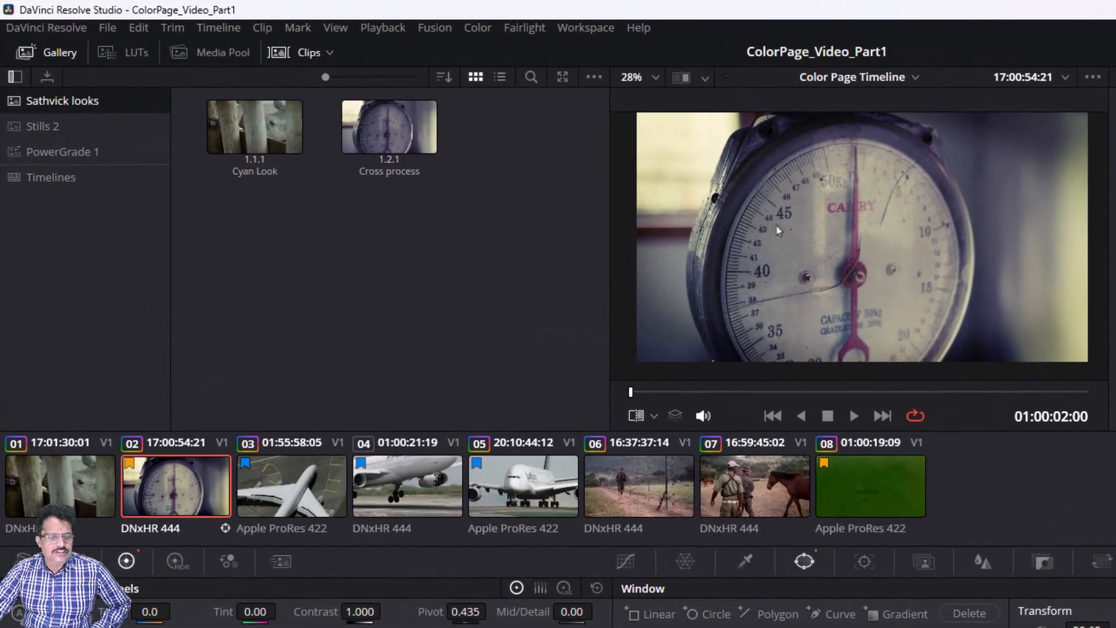
# Save the weighing-scale clip's elliptical window as a new Power Windows preset named "vignette".
pyautogui.click(300, 478)
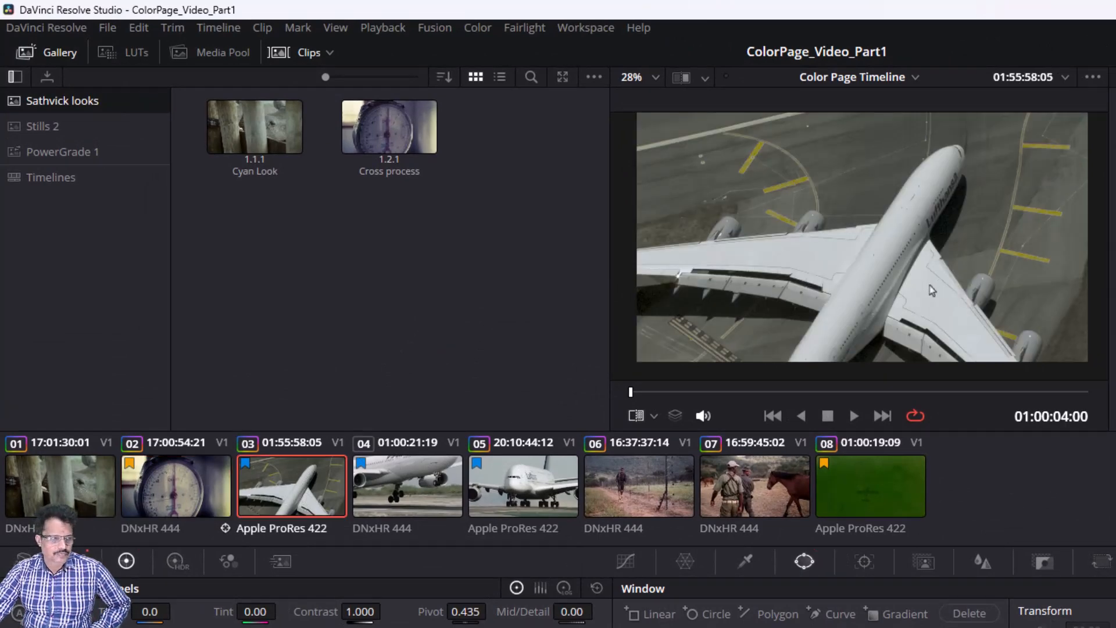
pyautogui.click(156, 493)
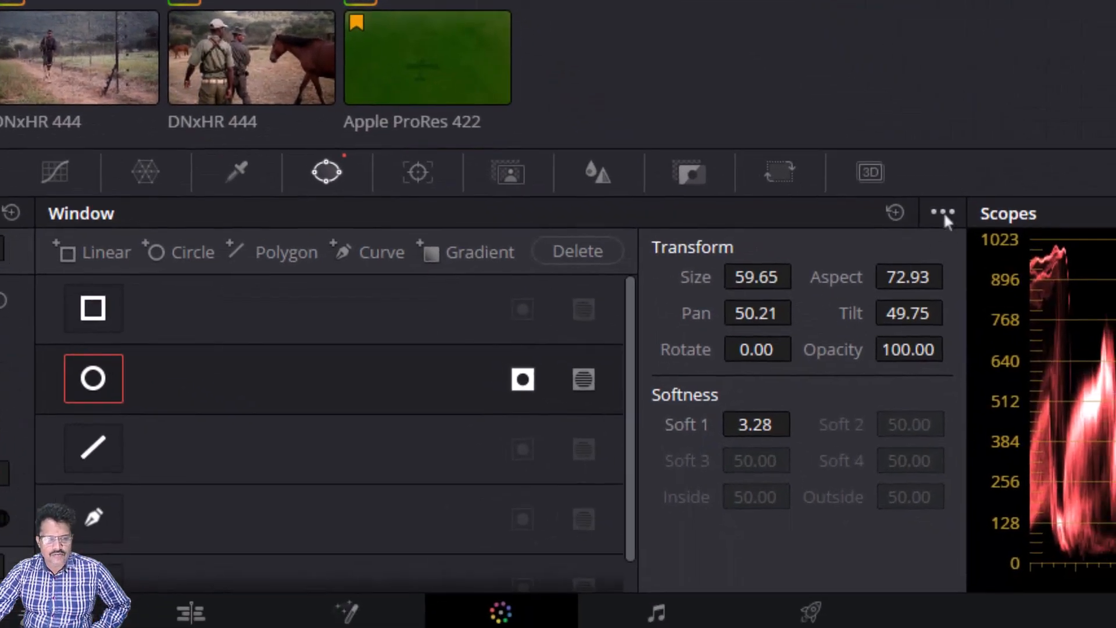
pyautogui.click(990, 280)
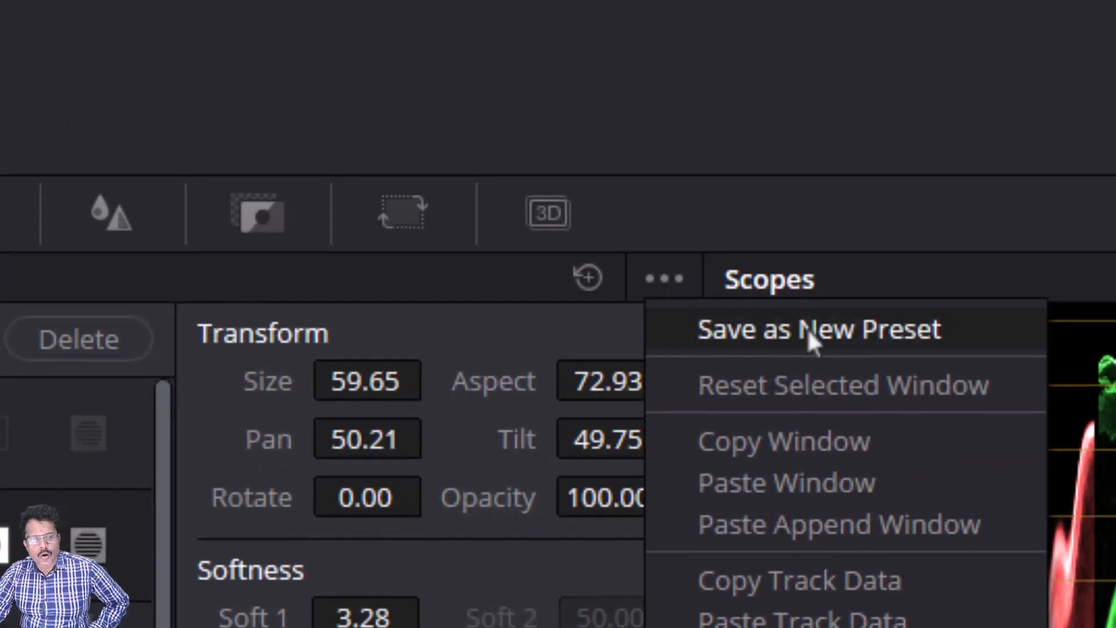
pyautogui.click(775, 330)
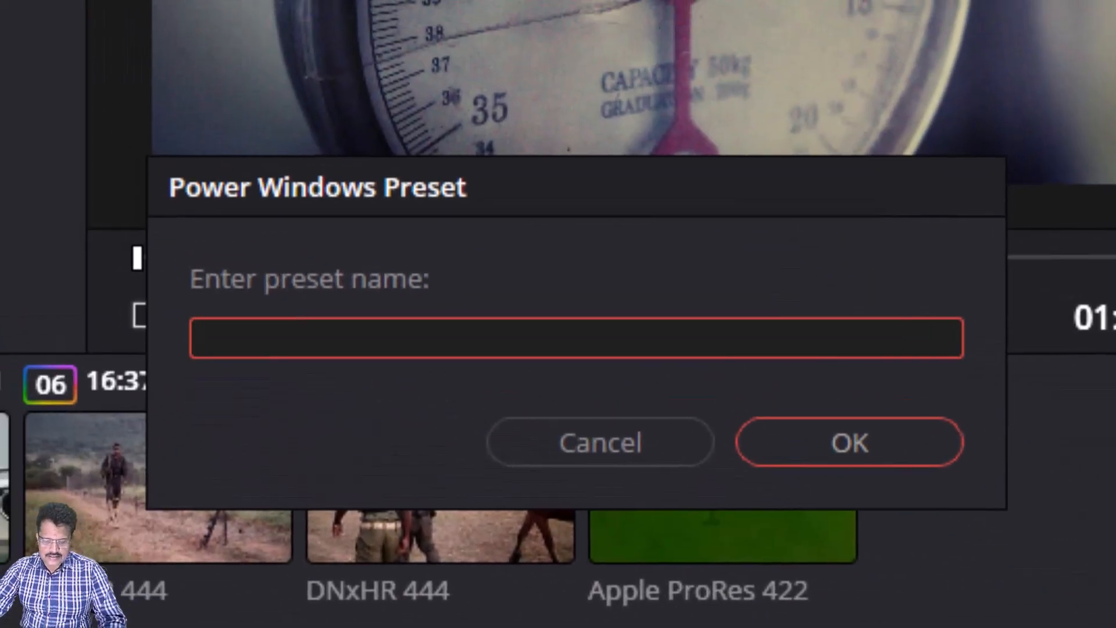
pyautogui.write('vignette')
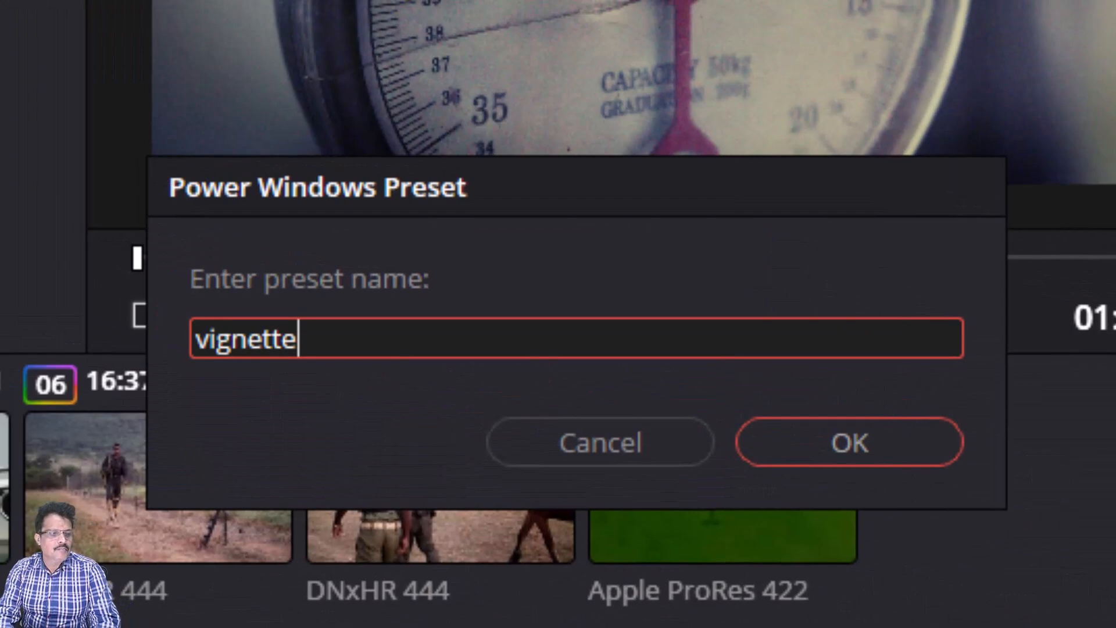
pyautogui.click(782, 459)
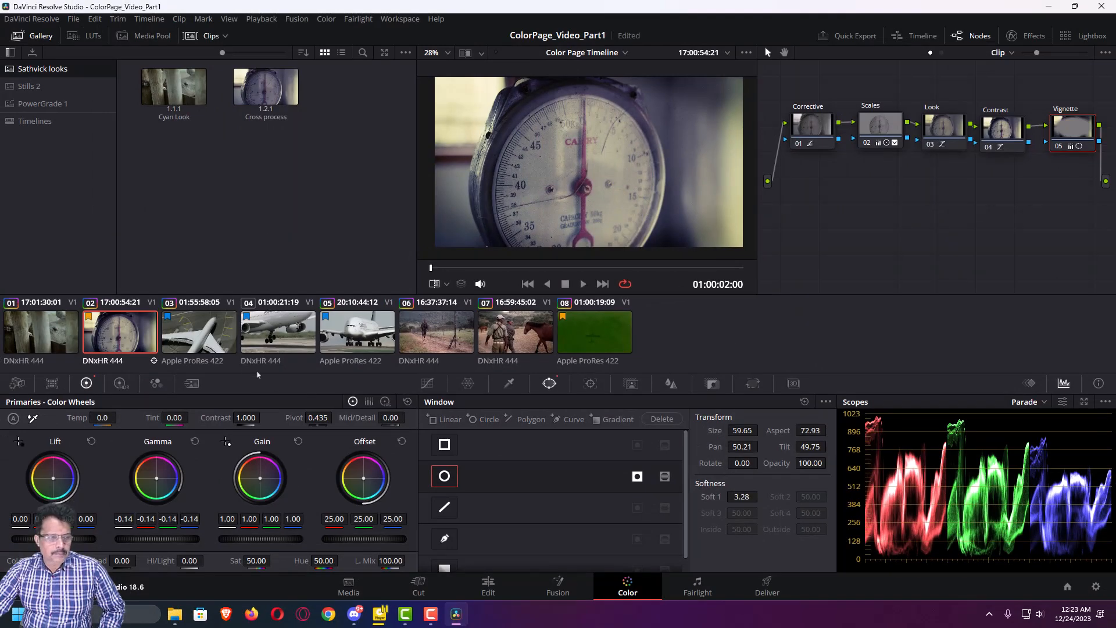
# Apply the saved vignette window preset to airplane clip 03 and show the Power Window overlay in the viewer.
pyautogui.click(210, 335)
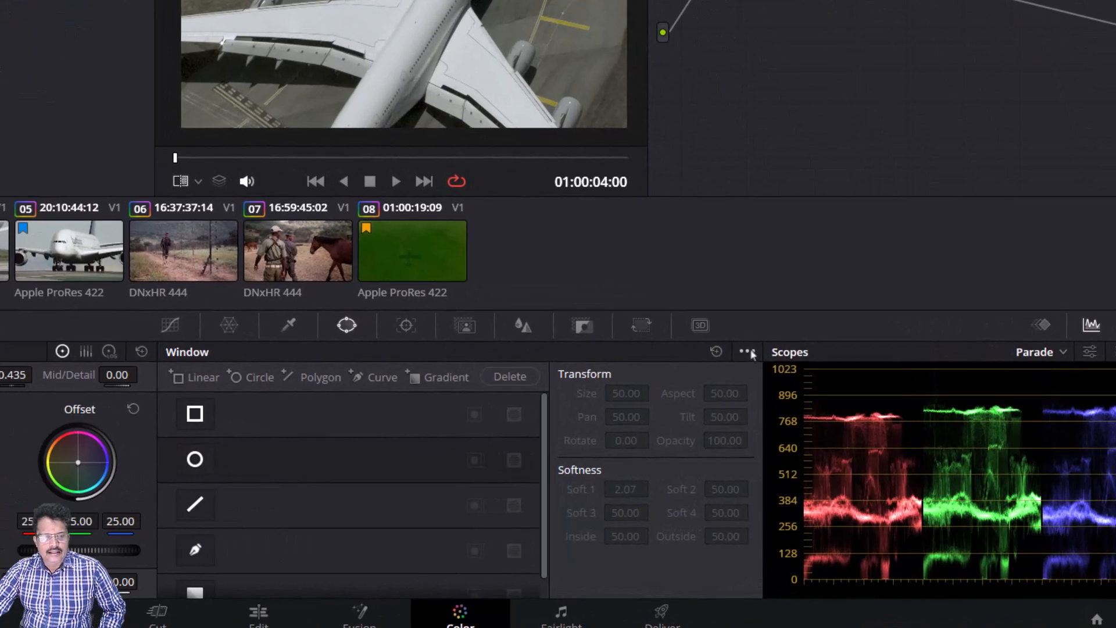
pyautogui.click(825, 401)
pyautogui.click(758, 371)
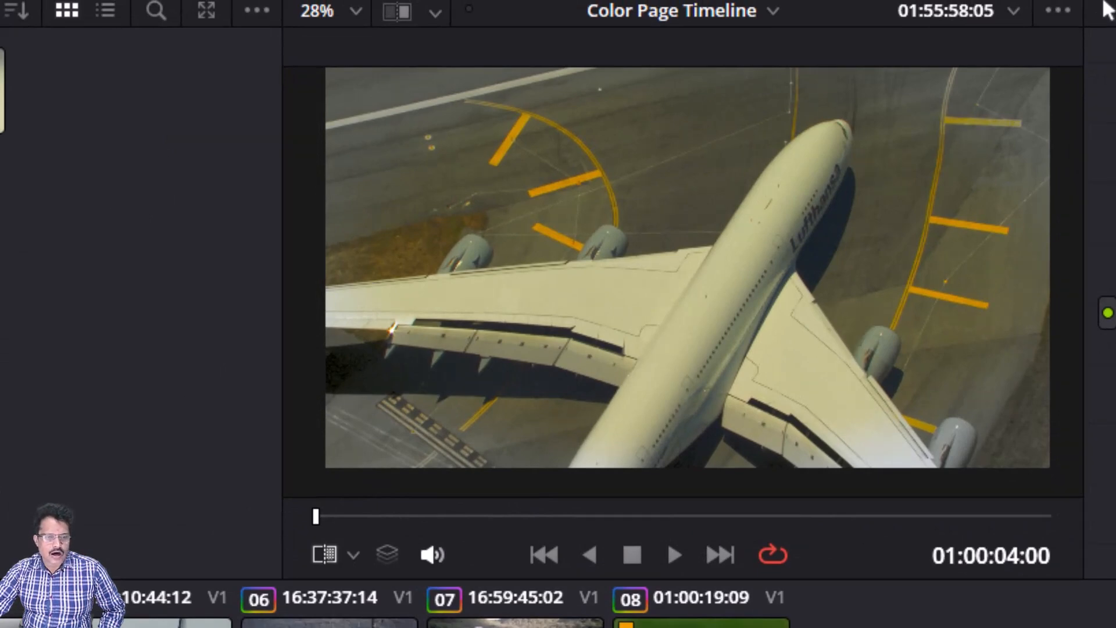
pyautogui.click(353, 555)
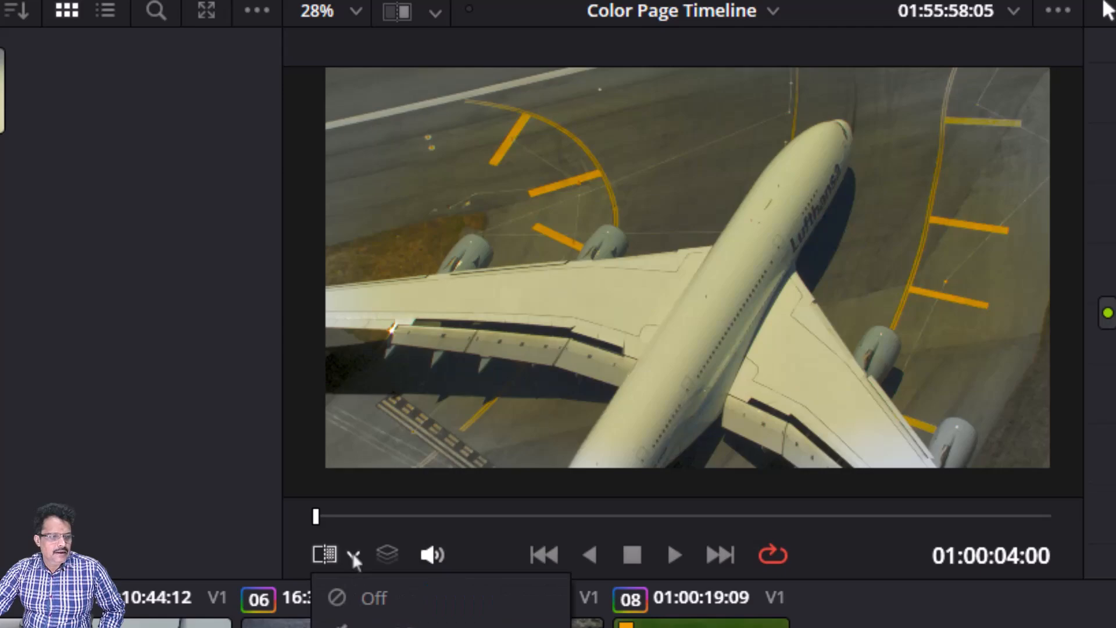
pyautogui.click(462, 332)
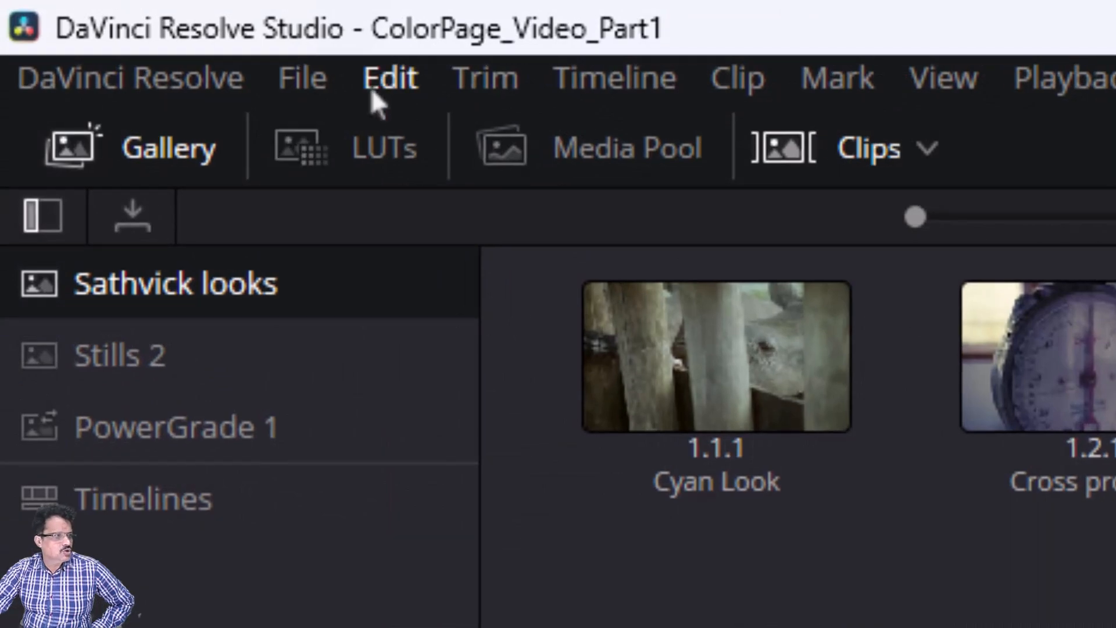
# Undo the last change made to airplane clip 03.
pyautogui.click(123, 29)
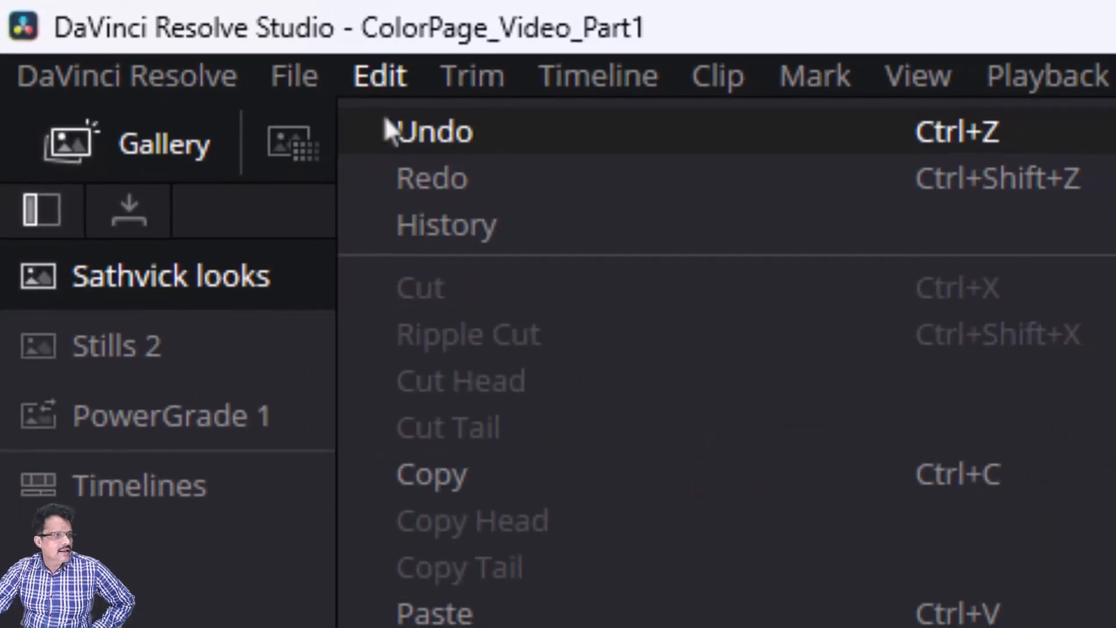
pyautogui.click(396, 126)
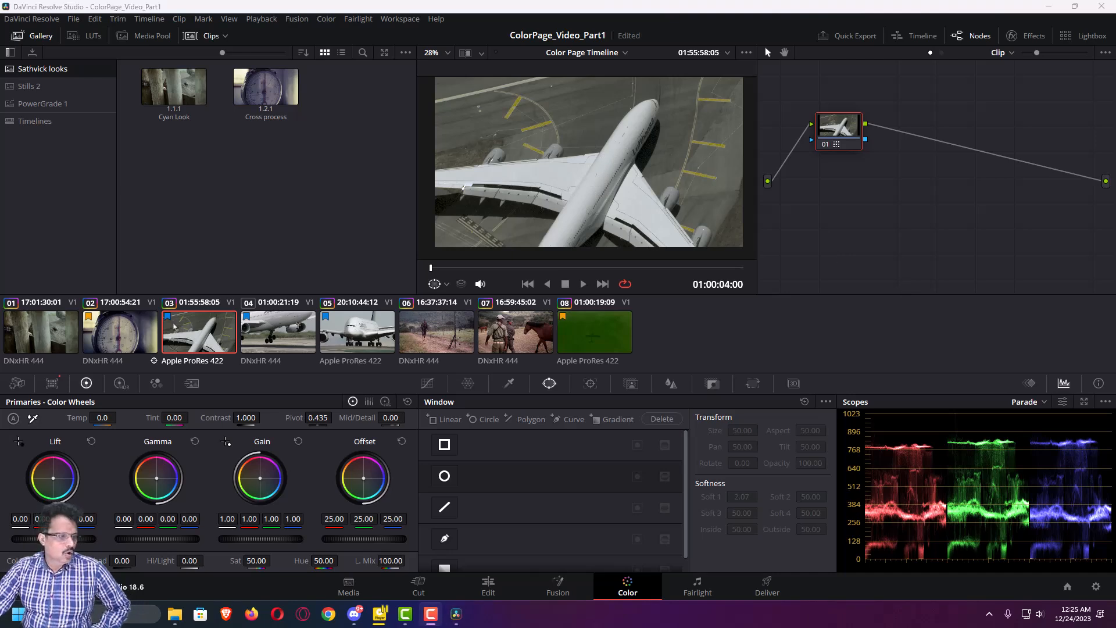
# Return to weighing-scale clip 02 and switch the viewer's on-screen window overlay off.
pyautogui.click(115, 341)
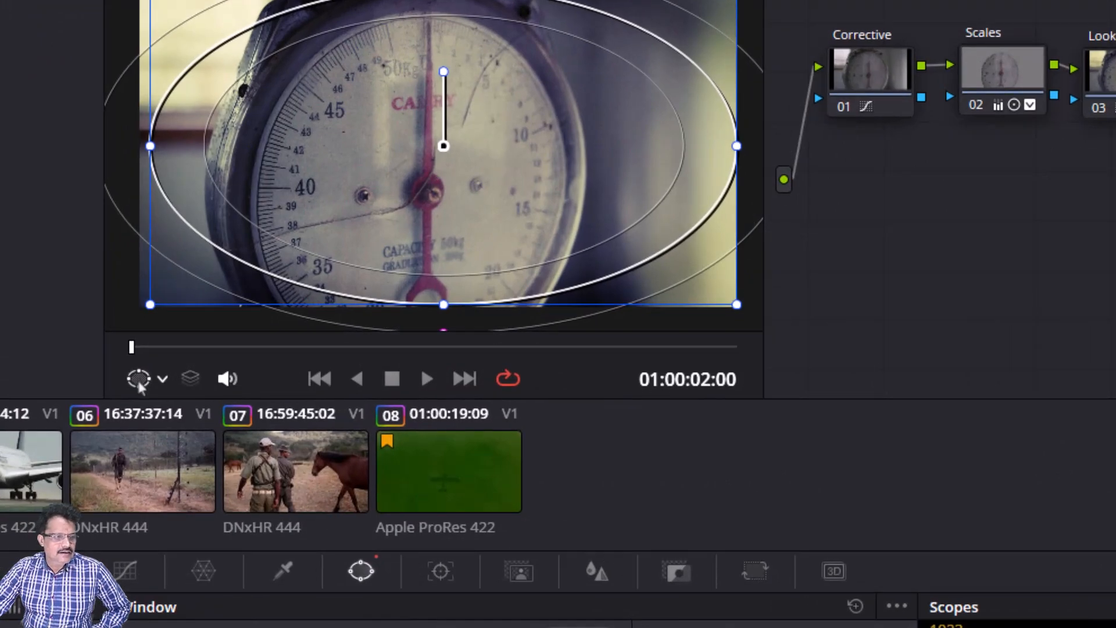
pyautogui.click(138, 383)
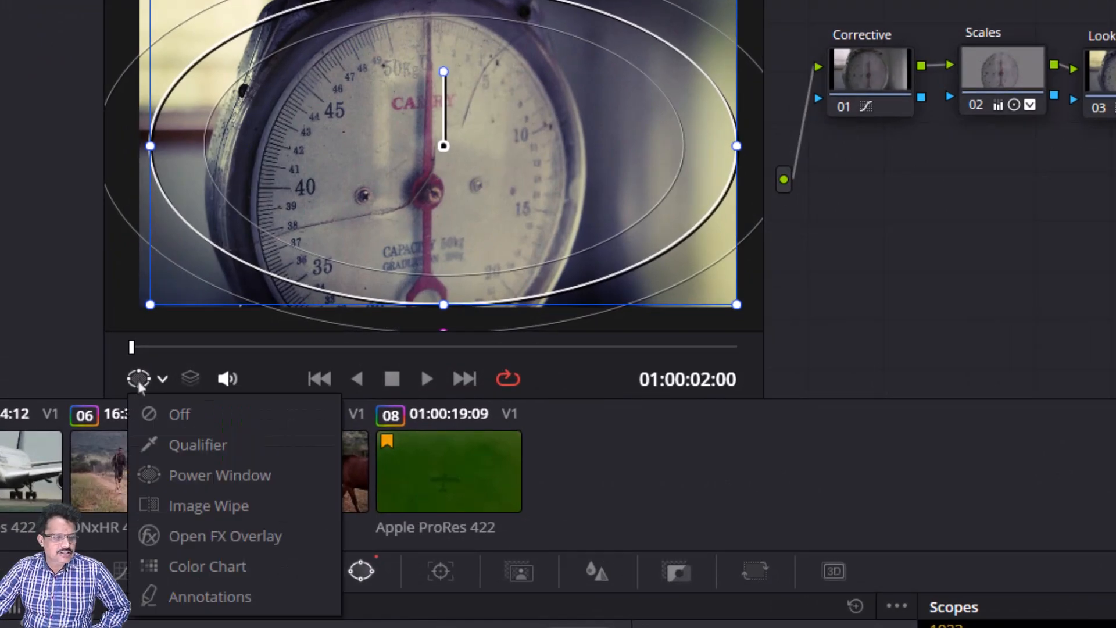
pyautogui.click(156, 412)
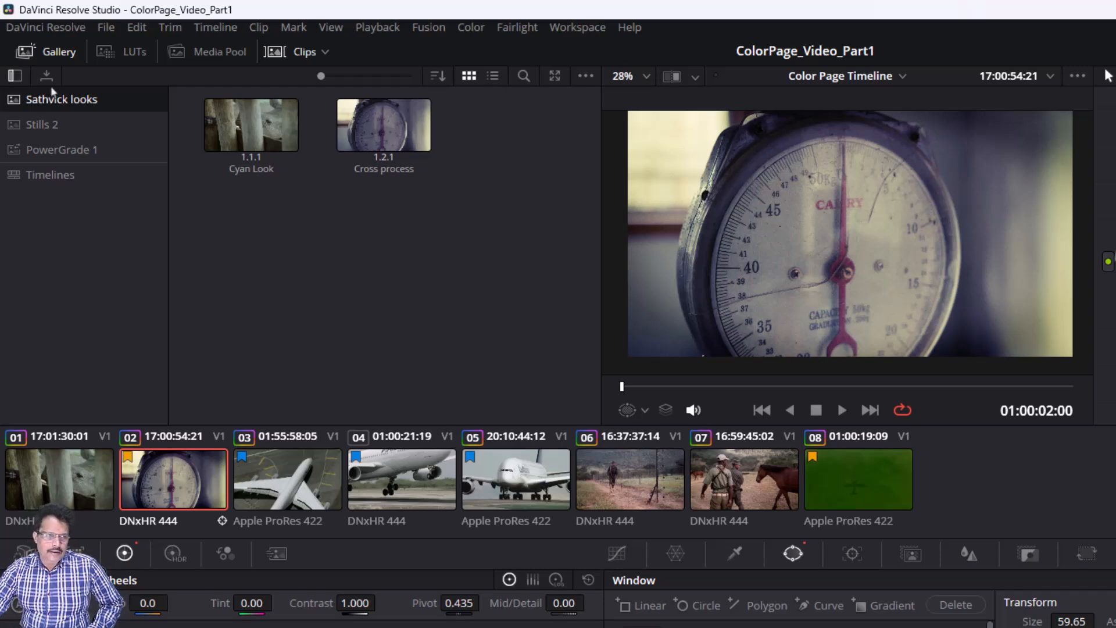
# Save the project.
pyautogui.click(104, 27)
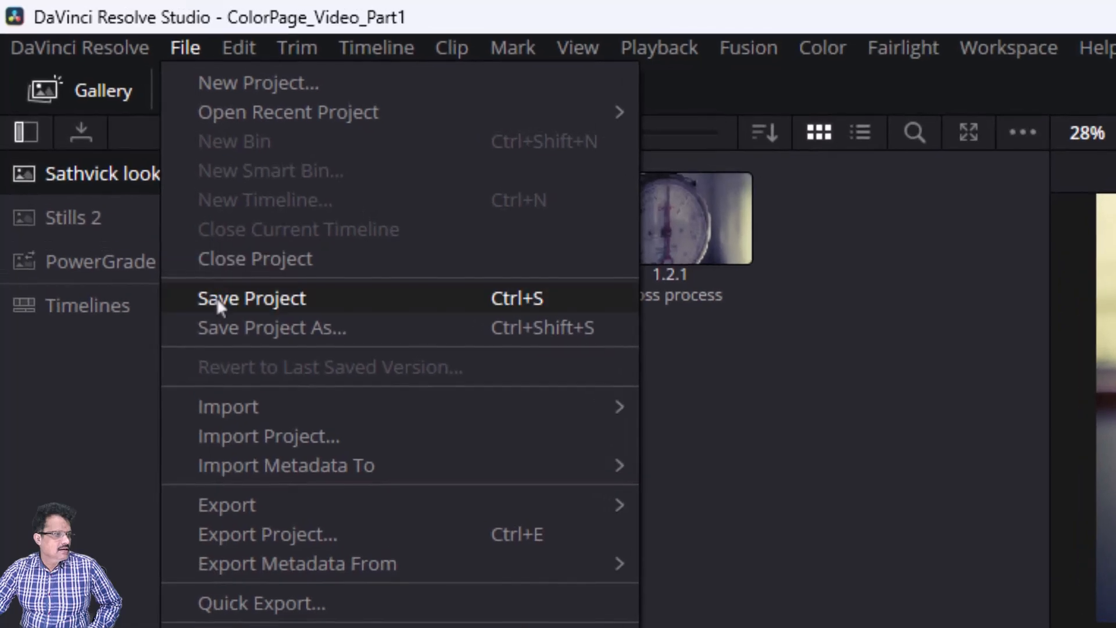
pyautogui.click(174, 250)
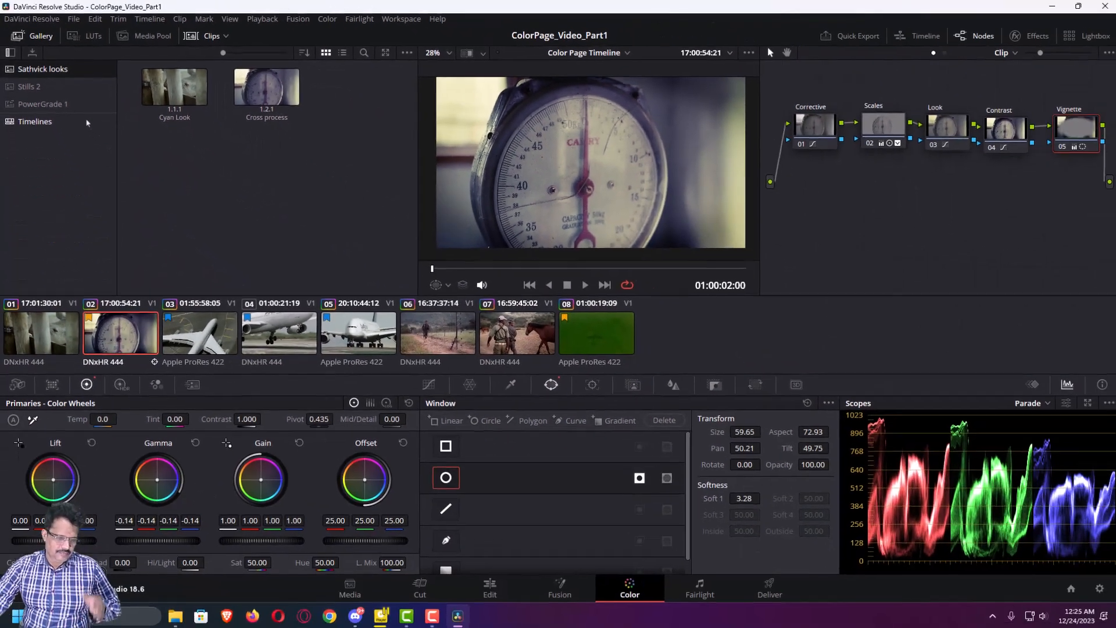